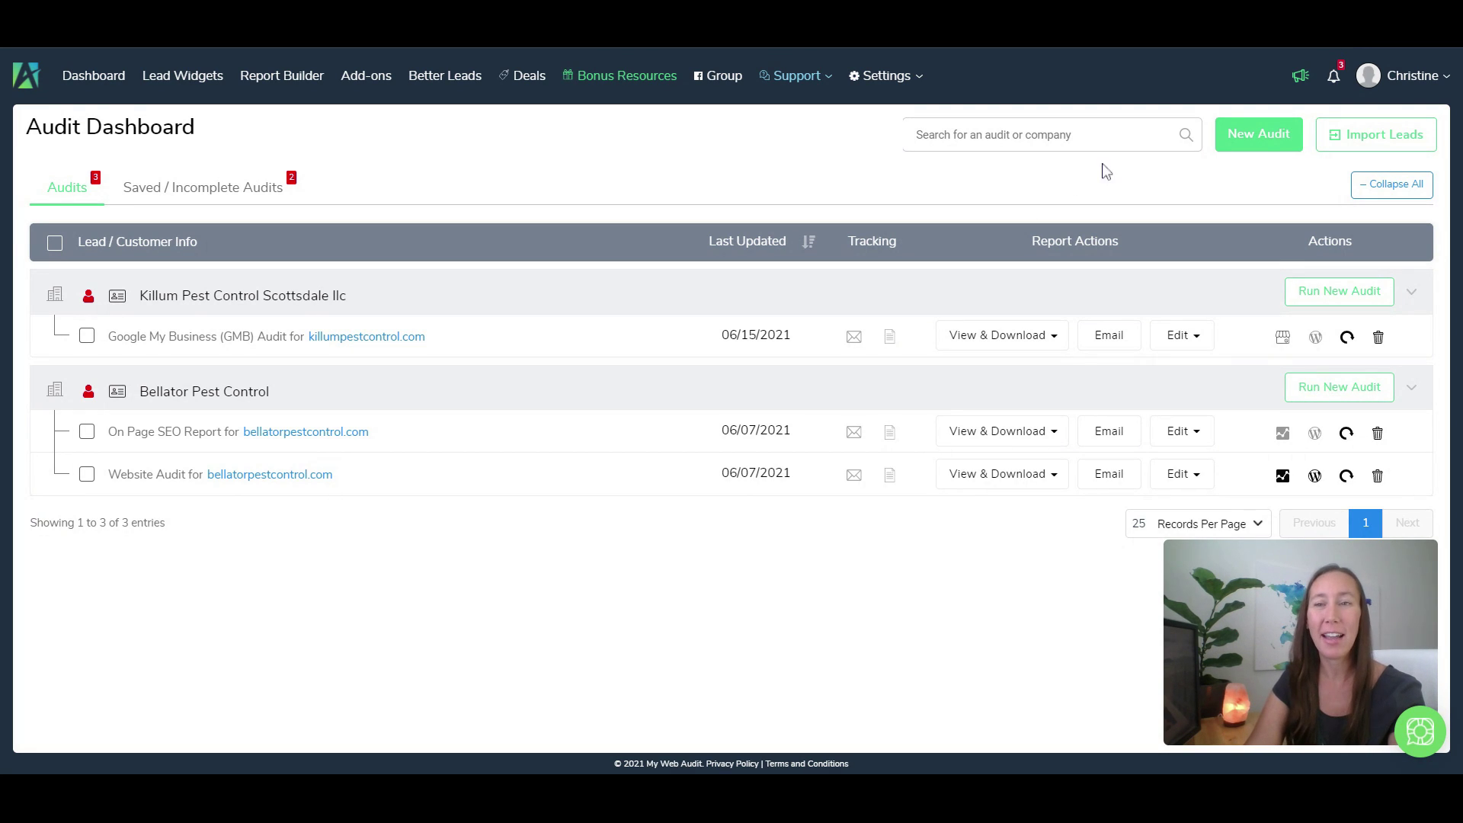
# Step: Open the Better Leads page to reach the Find Local Leads search
pyautogui.click(454, 84)
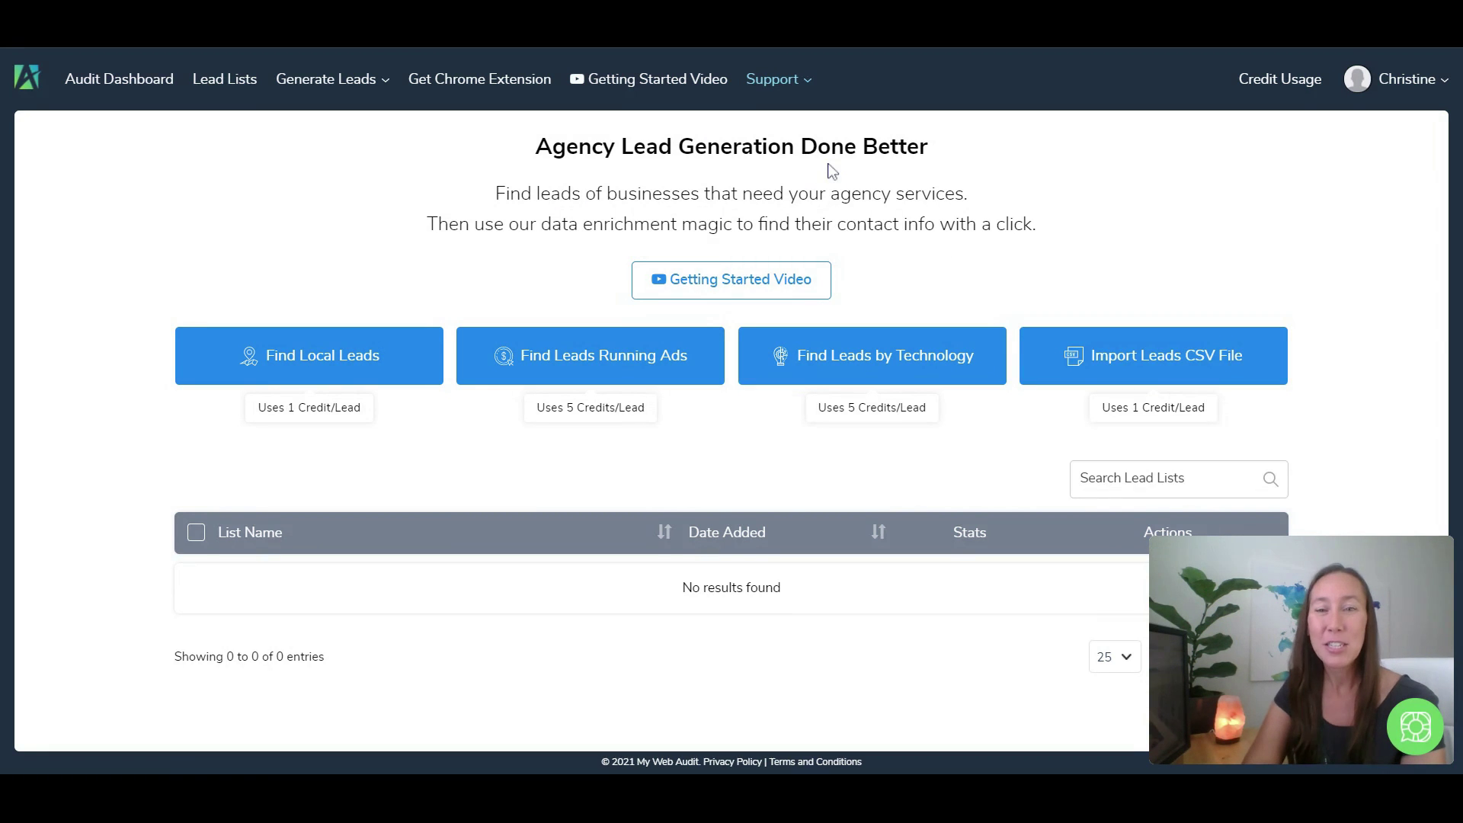
# Step: Set up a local leads search for 'pest control' in Phoenix, AZ
pyautogui.click(330, 361)
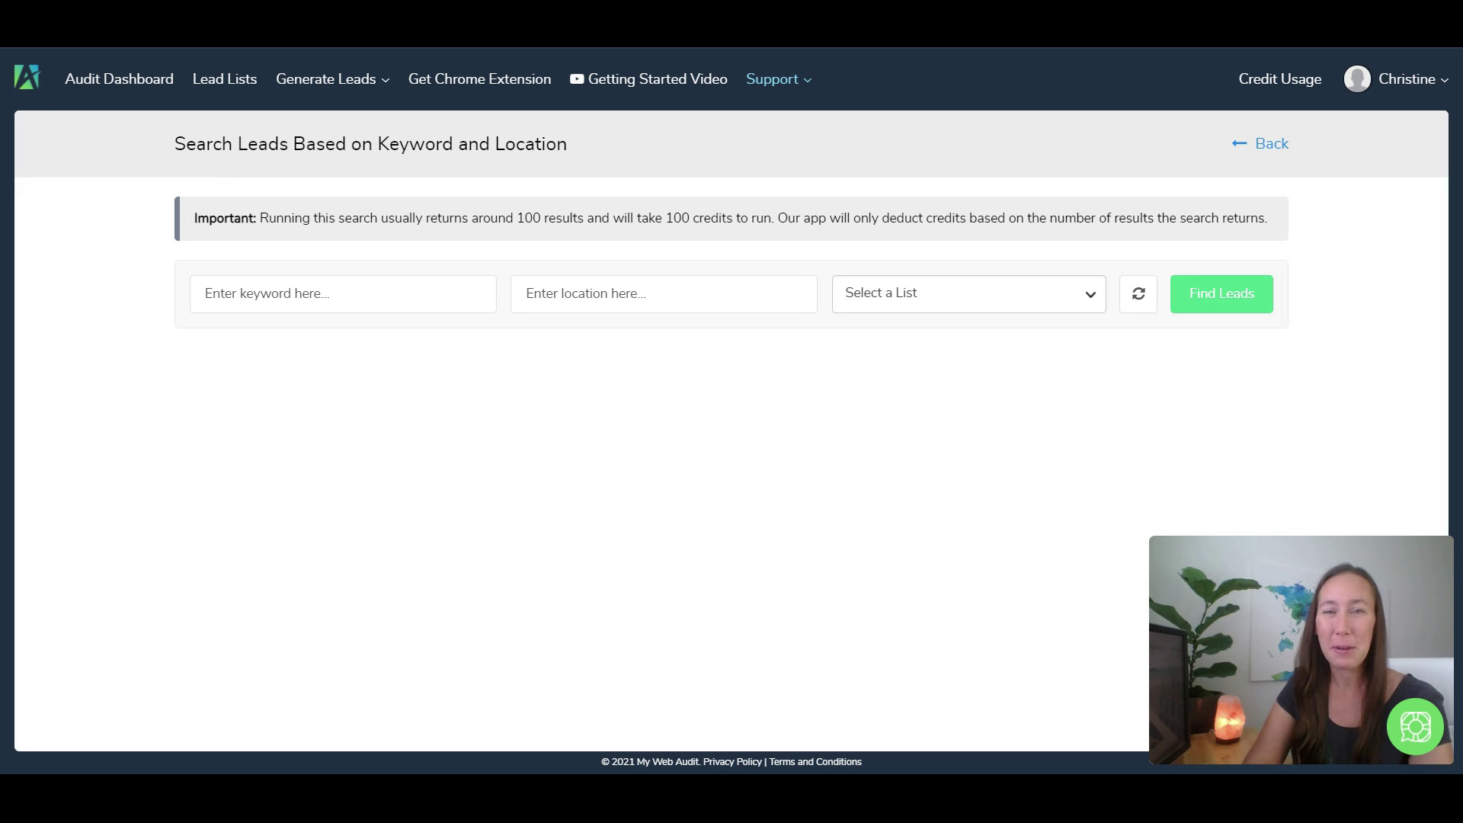
pyautogui.click(310, 297)
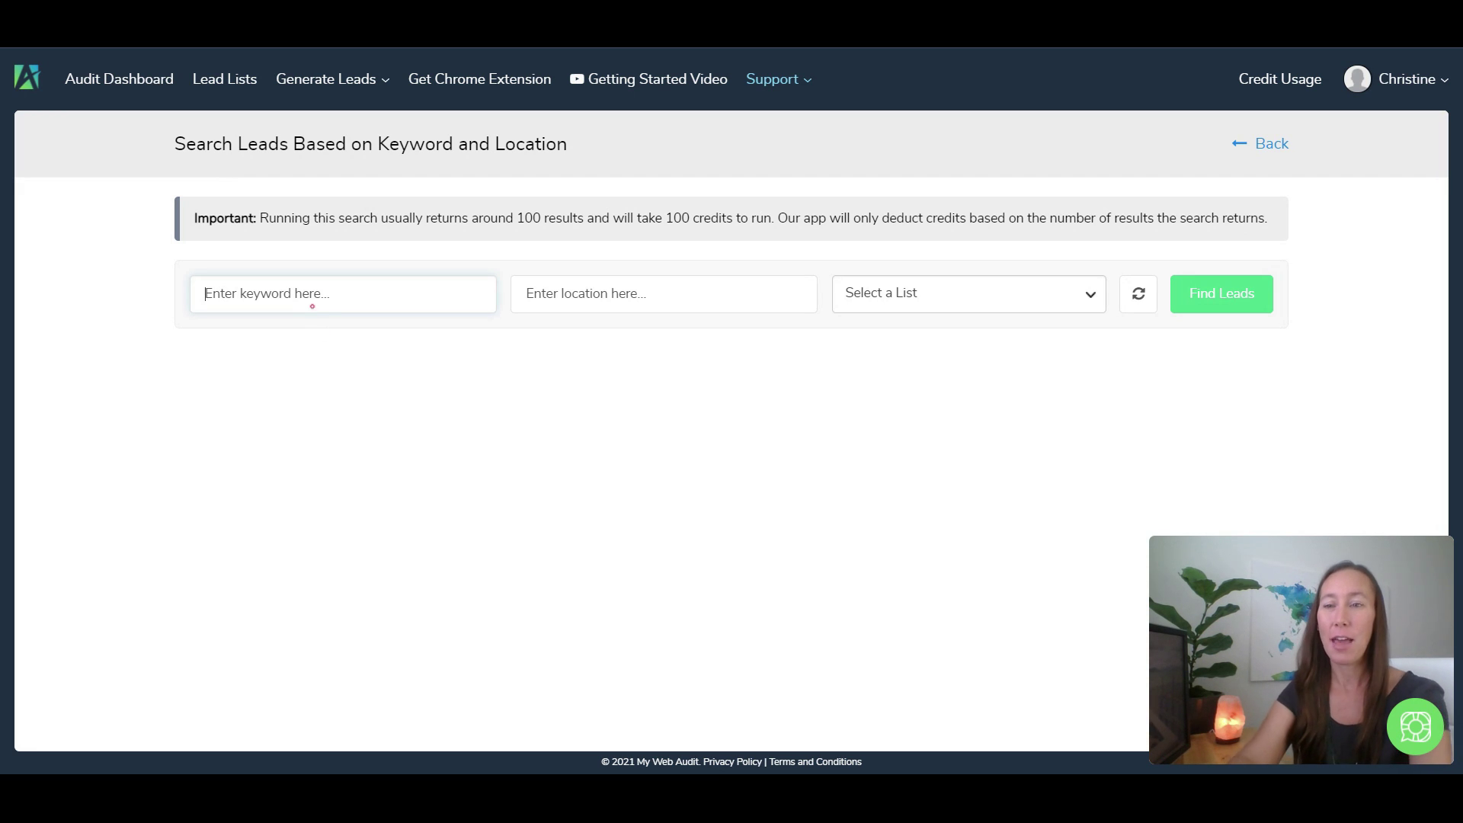
pyautogui.write('inky dealspest control')
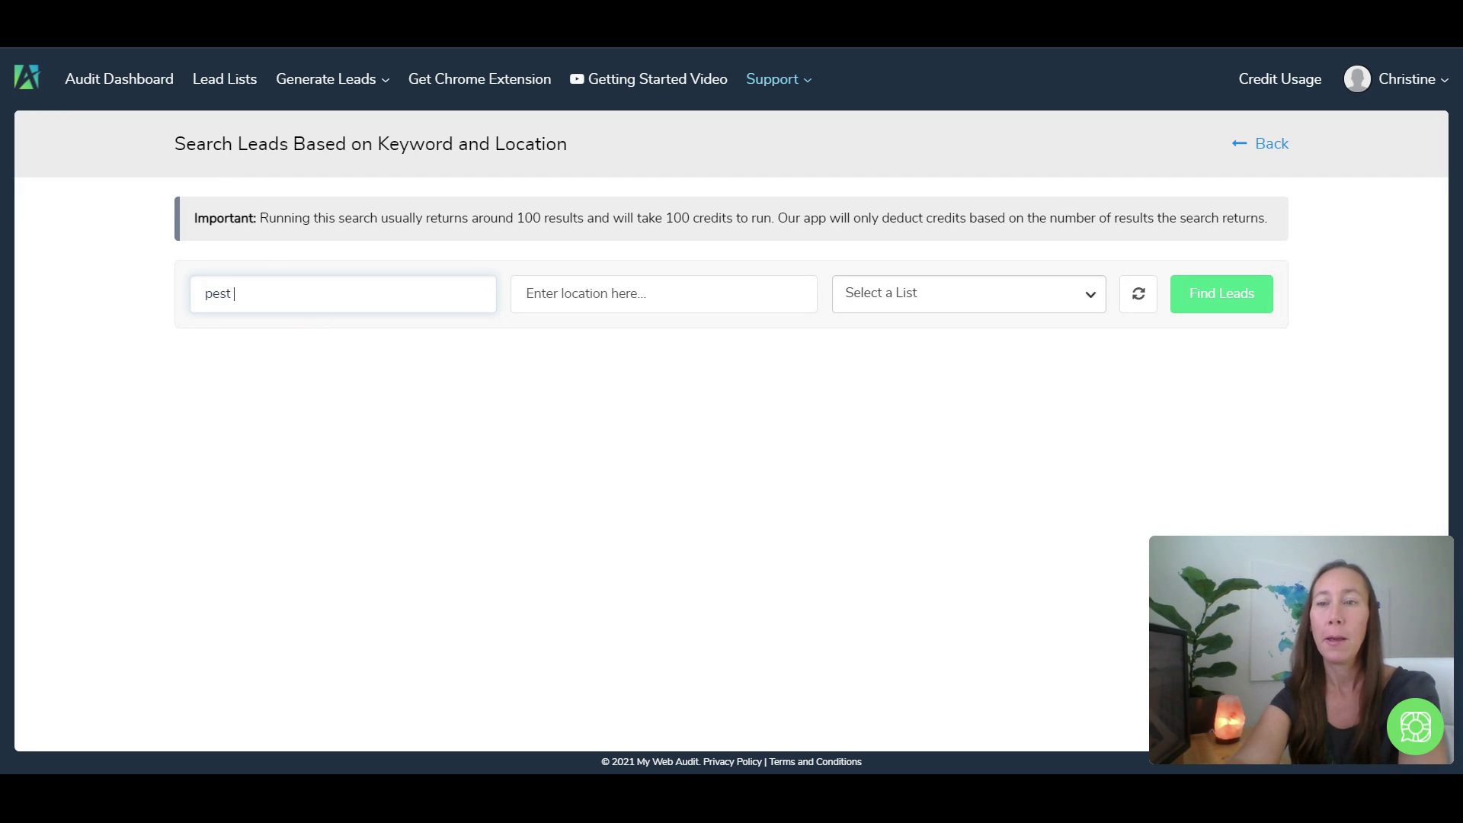
pyautogui.click(526, 293)
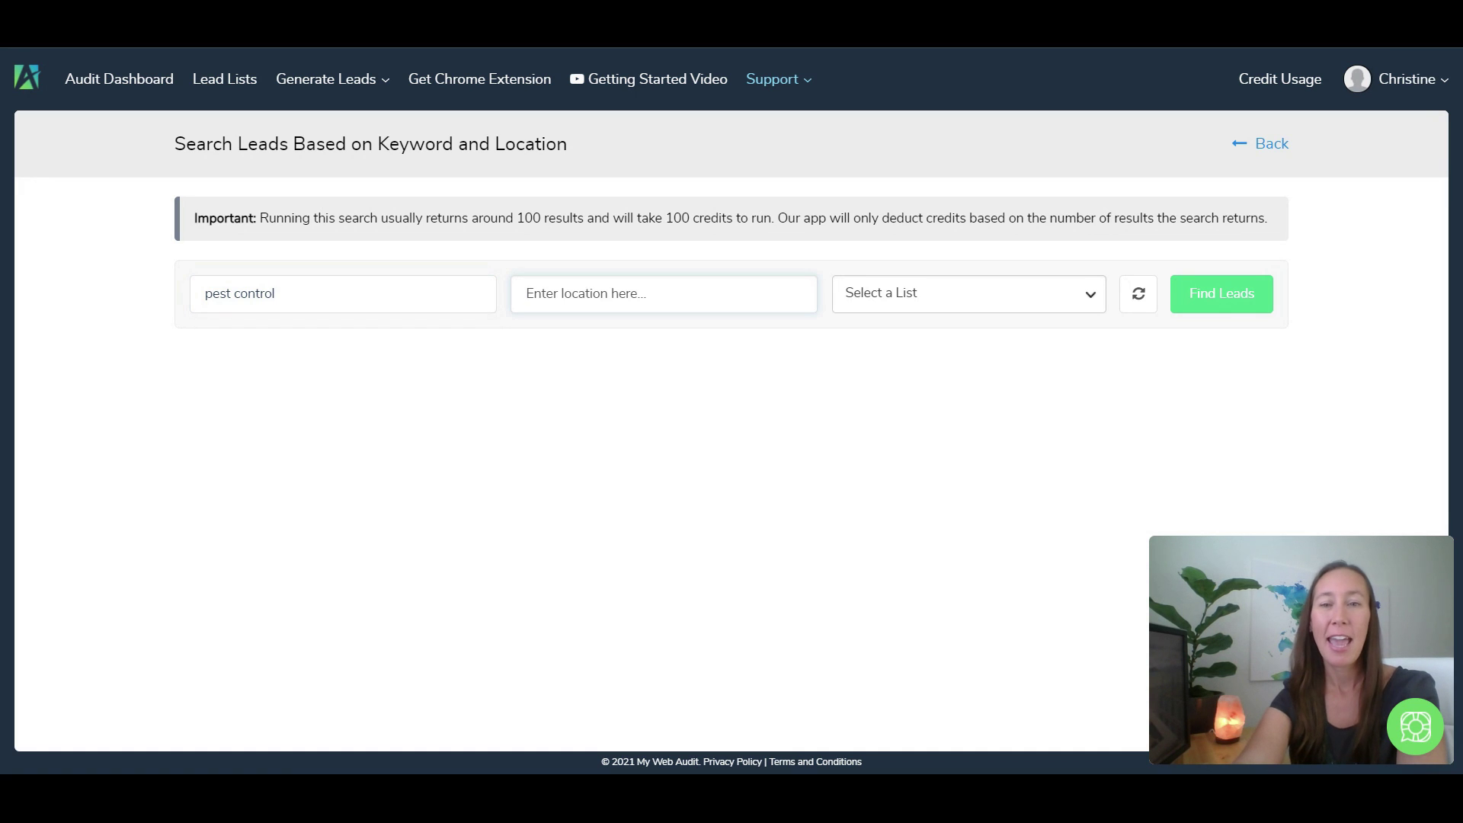
pyautogui.write('pho')
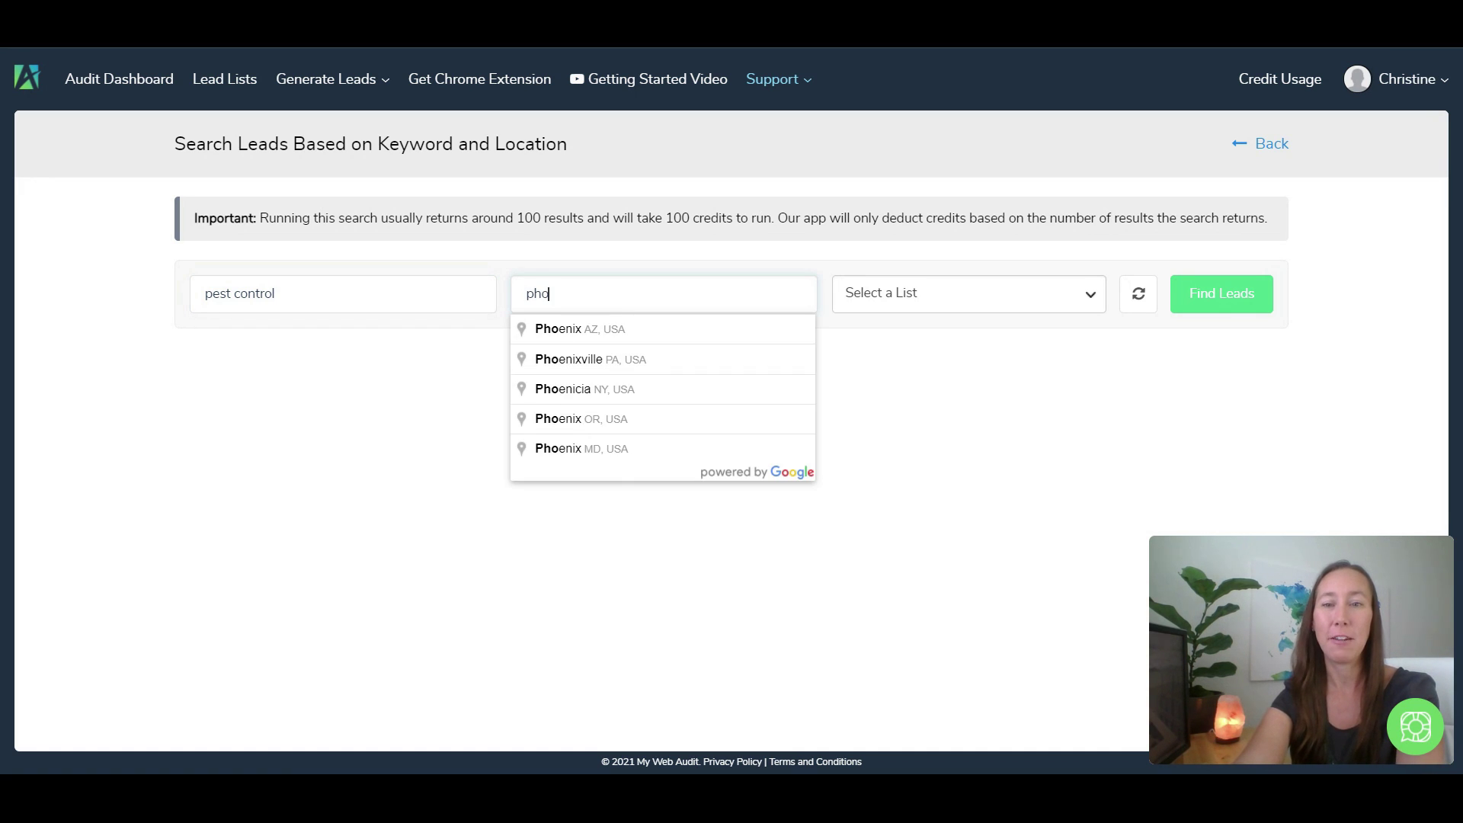
pyautogui.click(597, 329)
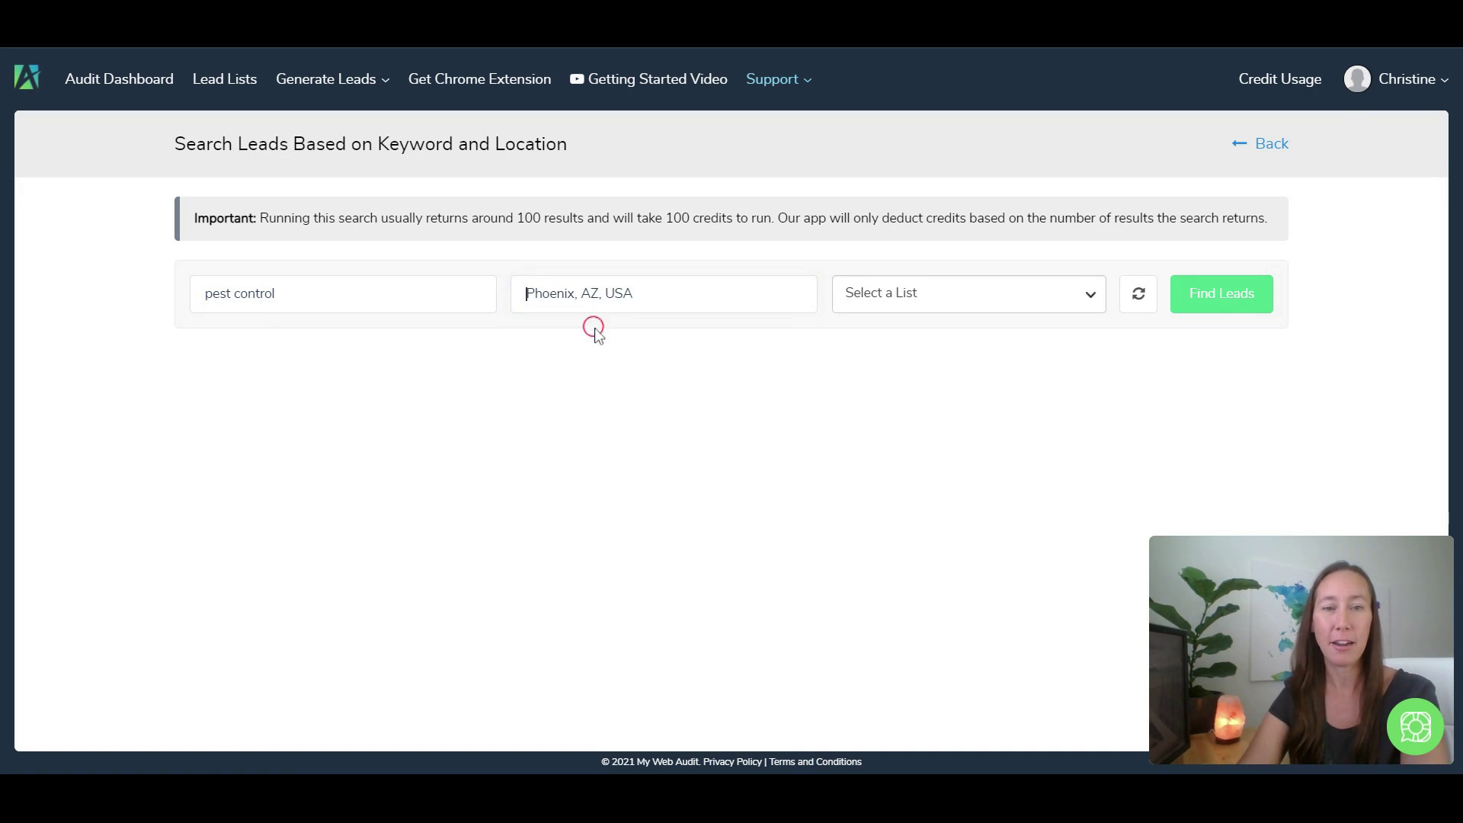
# Step: Create the 'Pest Control Phoenix' lead list and run the search into it
pyautogui.click(945, 311)
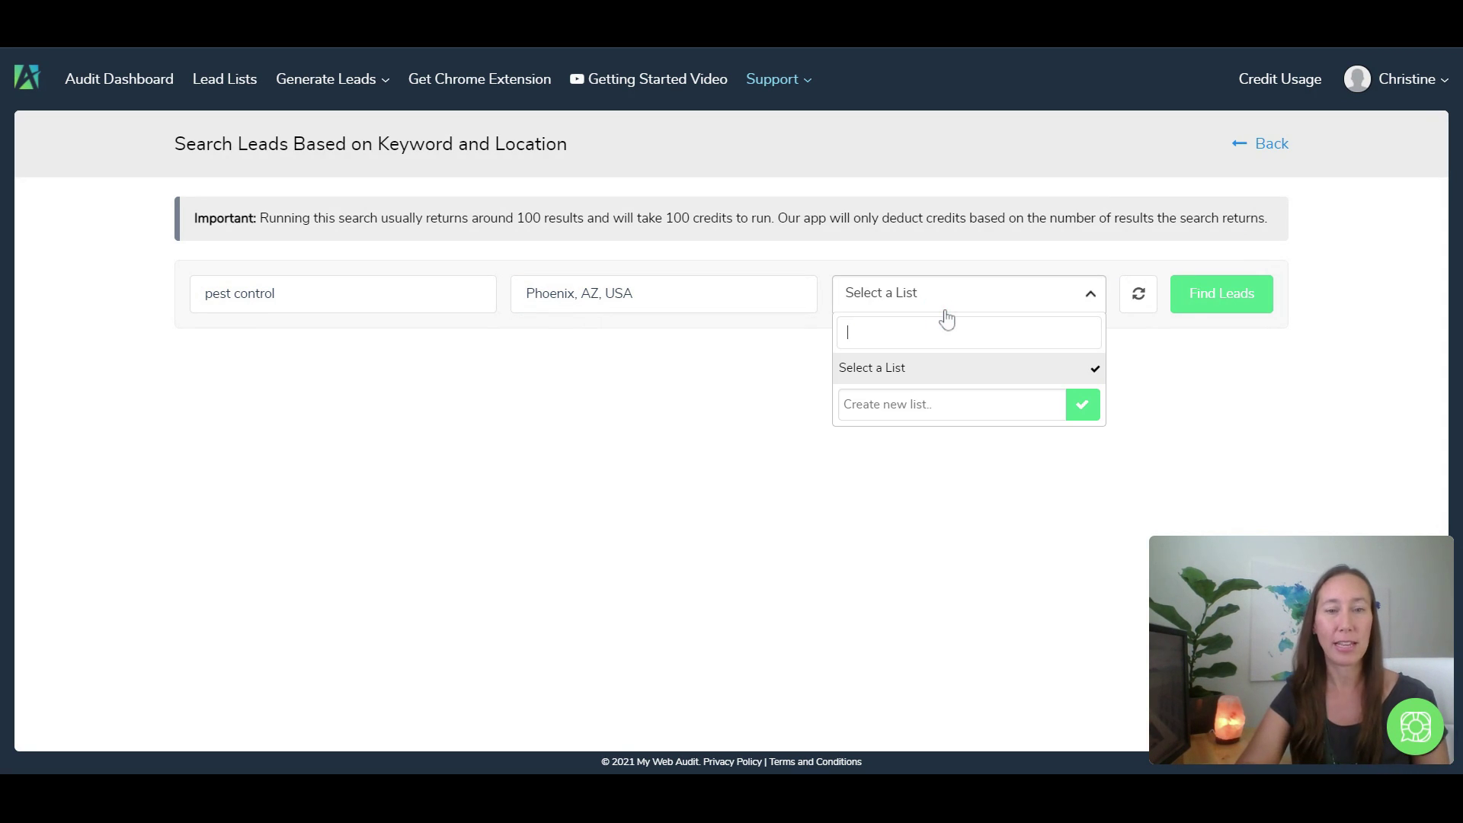
pyautogui.click(884, 404)
pyautogui.write('Pe')
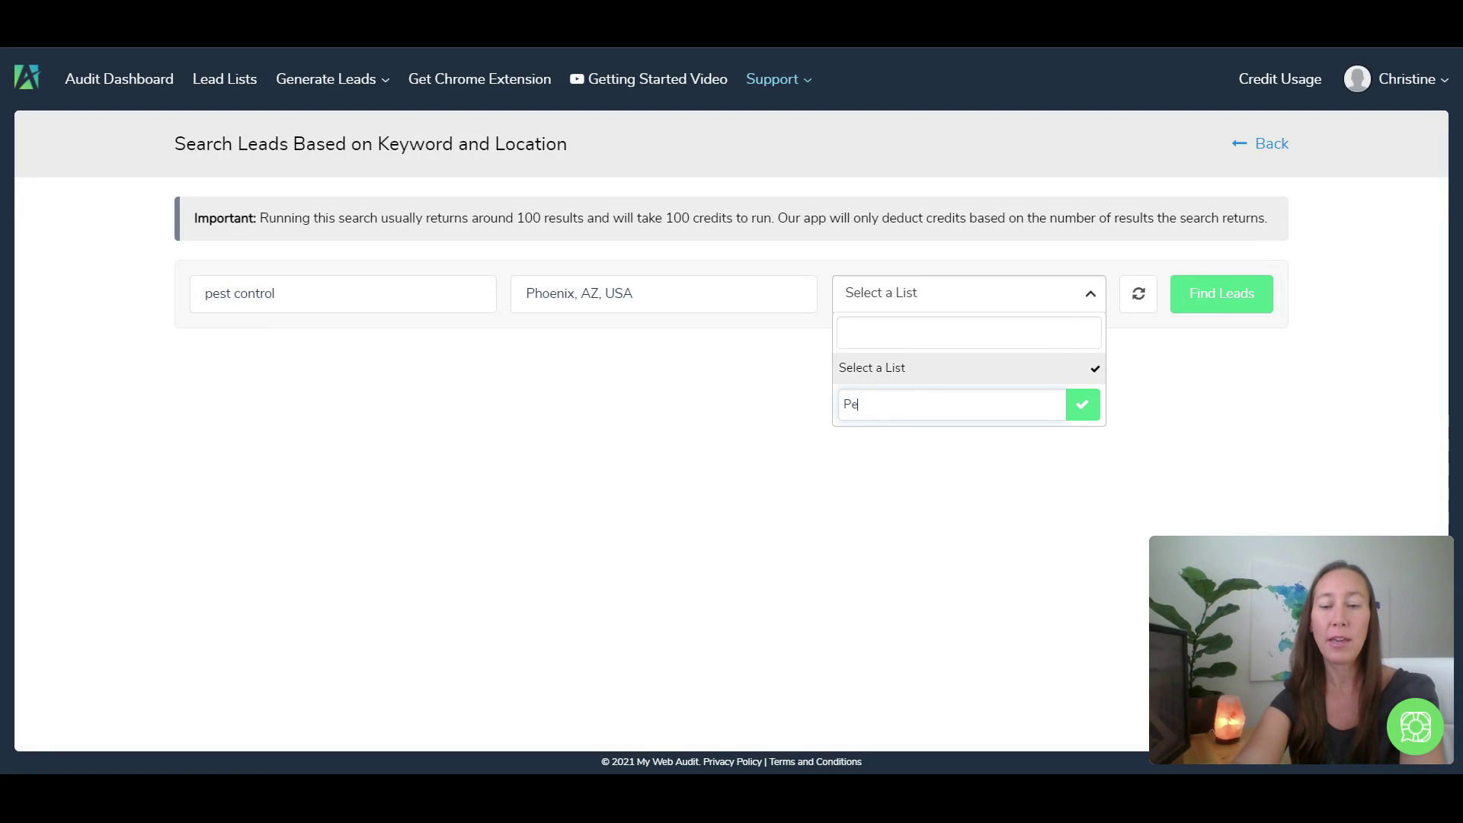
pyautogui.write('st c Control Phoei')
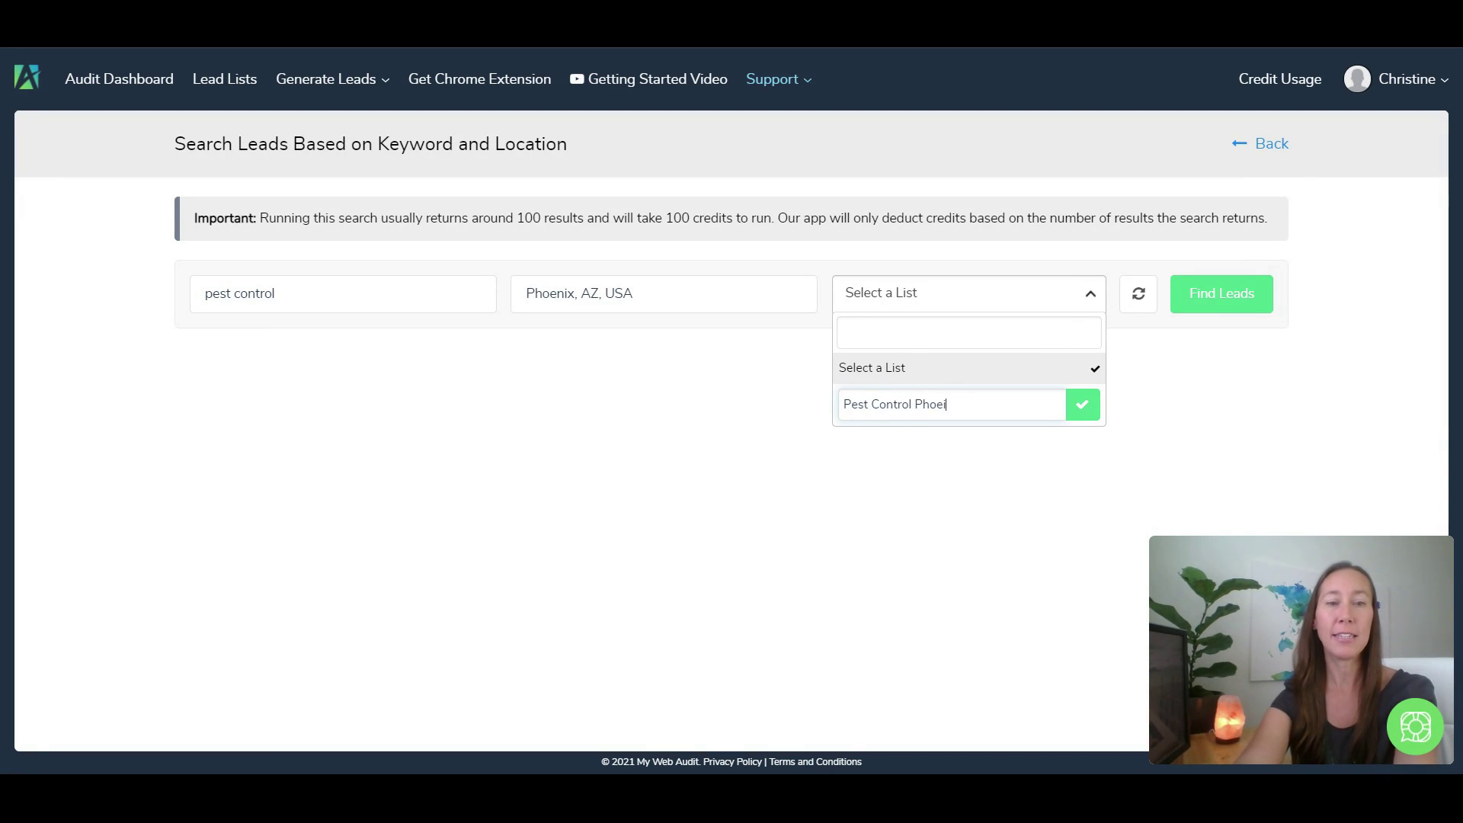
pyautogui.press('BackSpace')
pyautogui.write('nix')
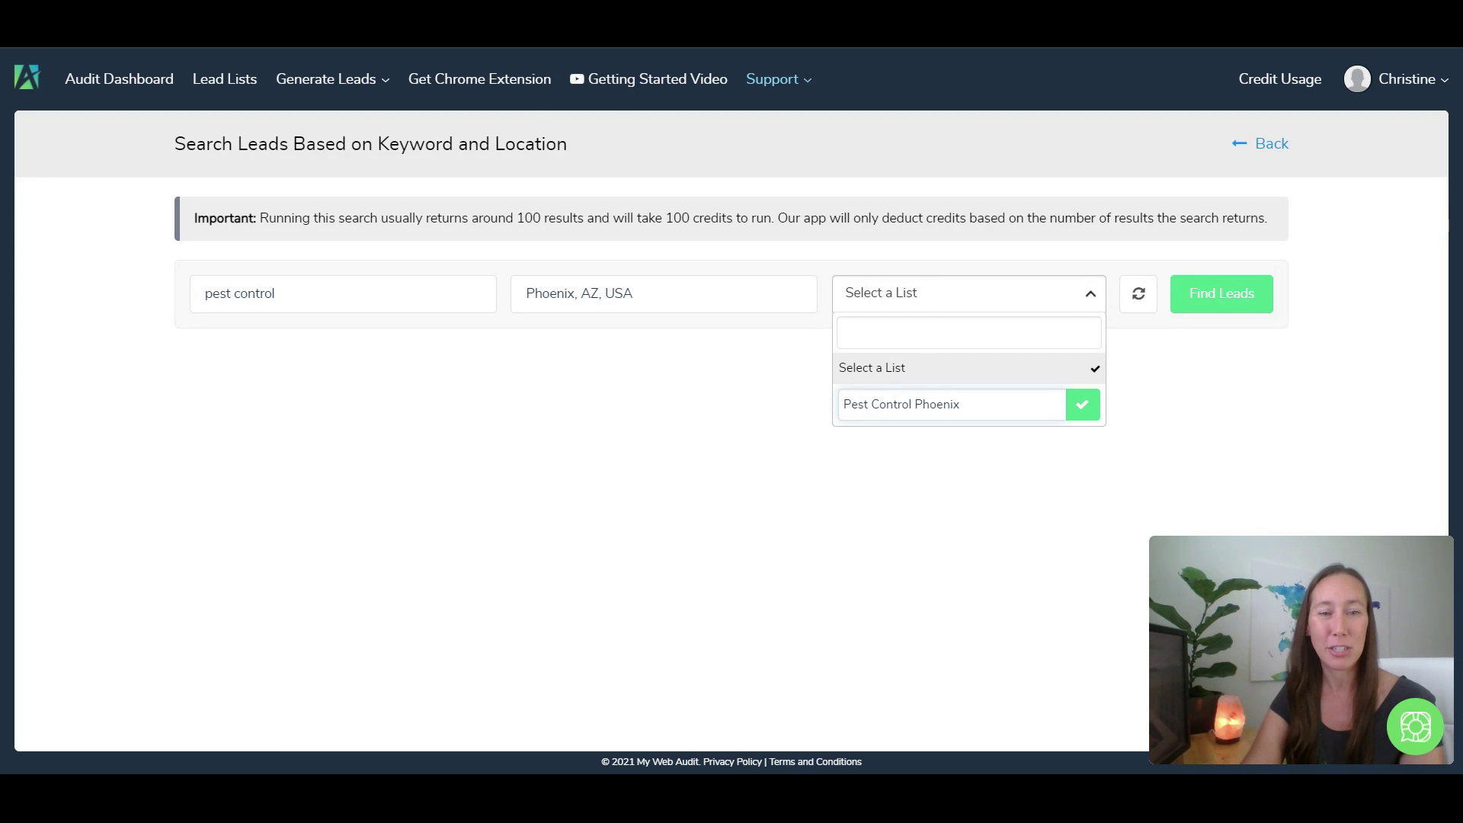
pyautogui.click(1082, 411)
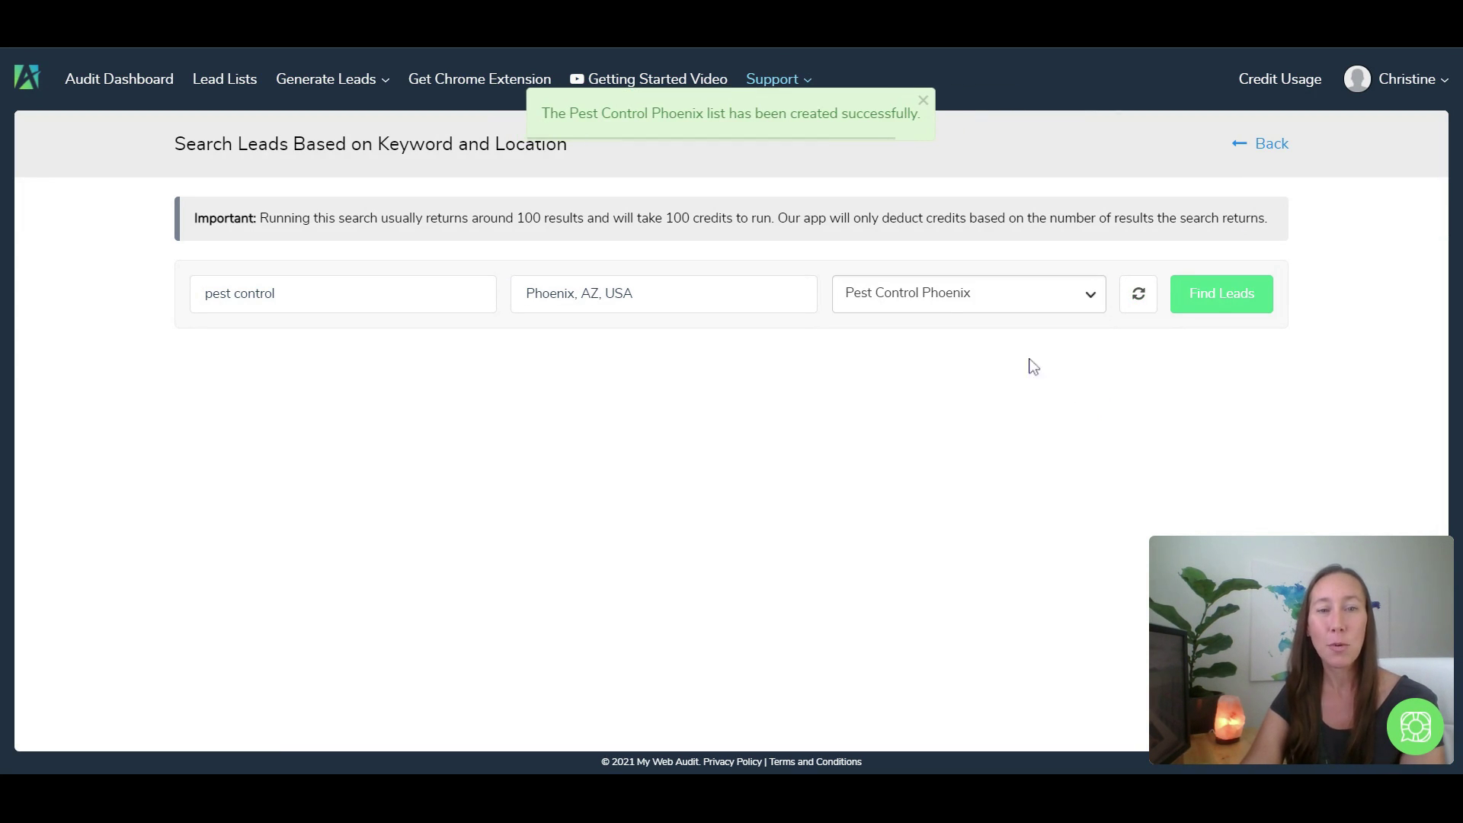
pyautogui.click(1198, 305)
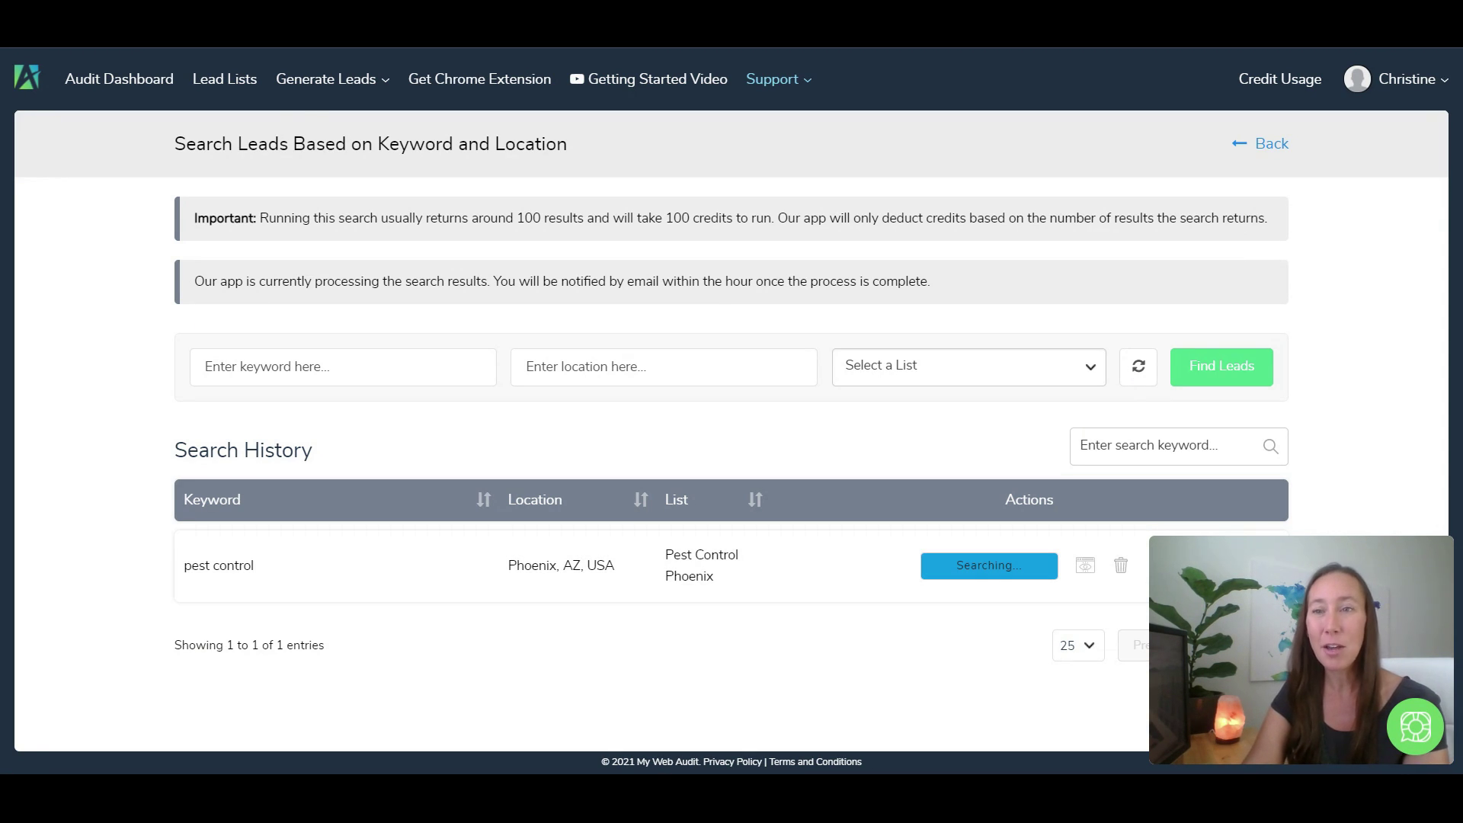
# Step: Set up an ads-running leads search for 'kitchen remodeling' in Scottsdale, AZ
pyautogui.click(327, 79)
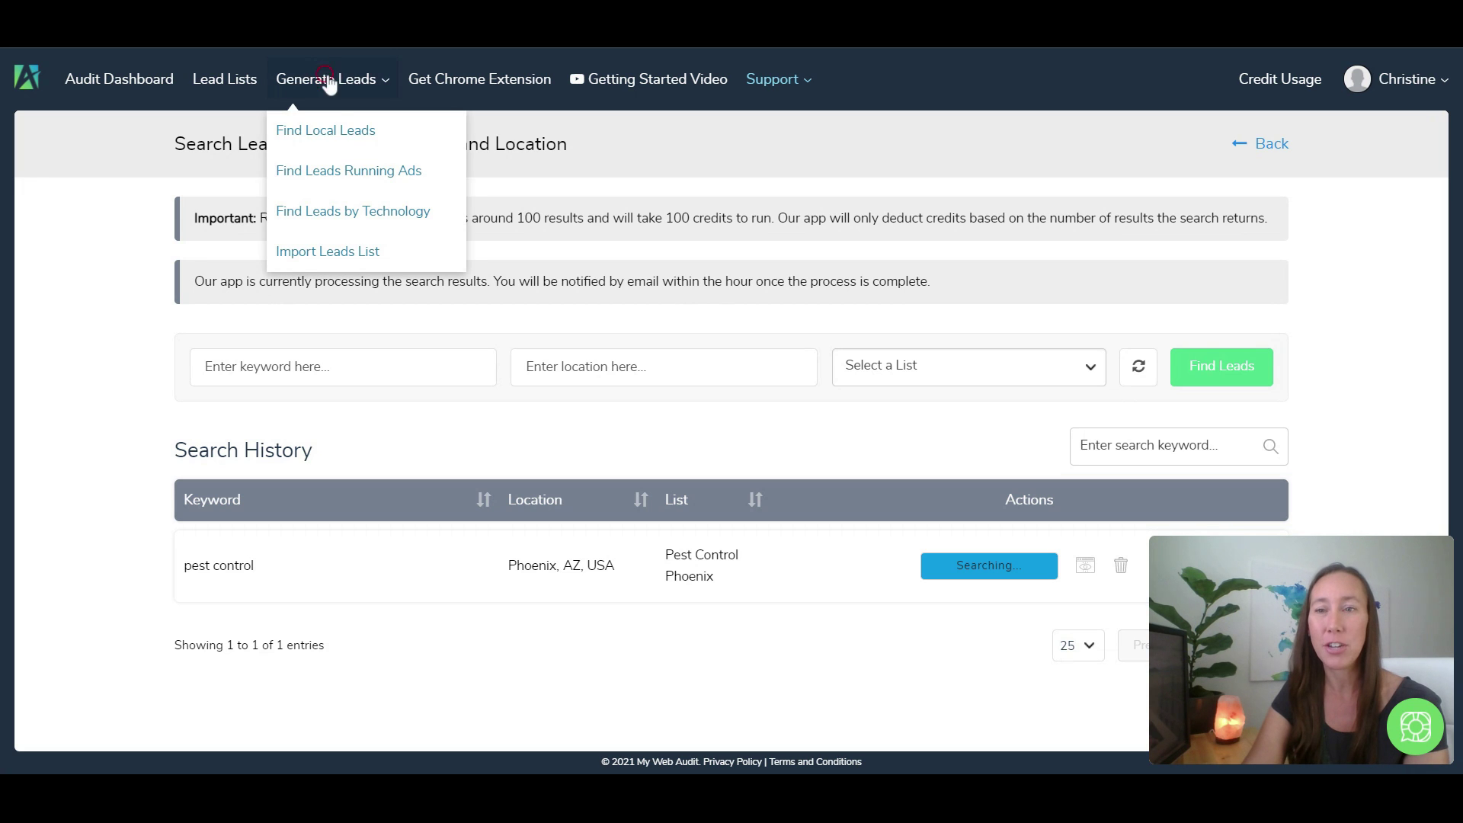
pyautogui.click(364, 174)
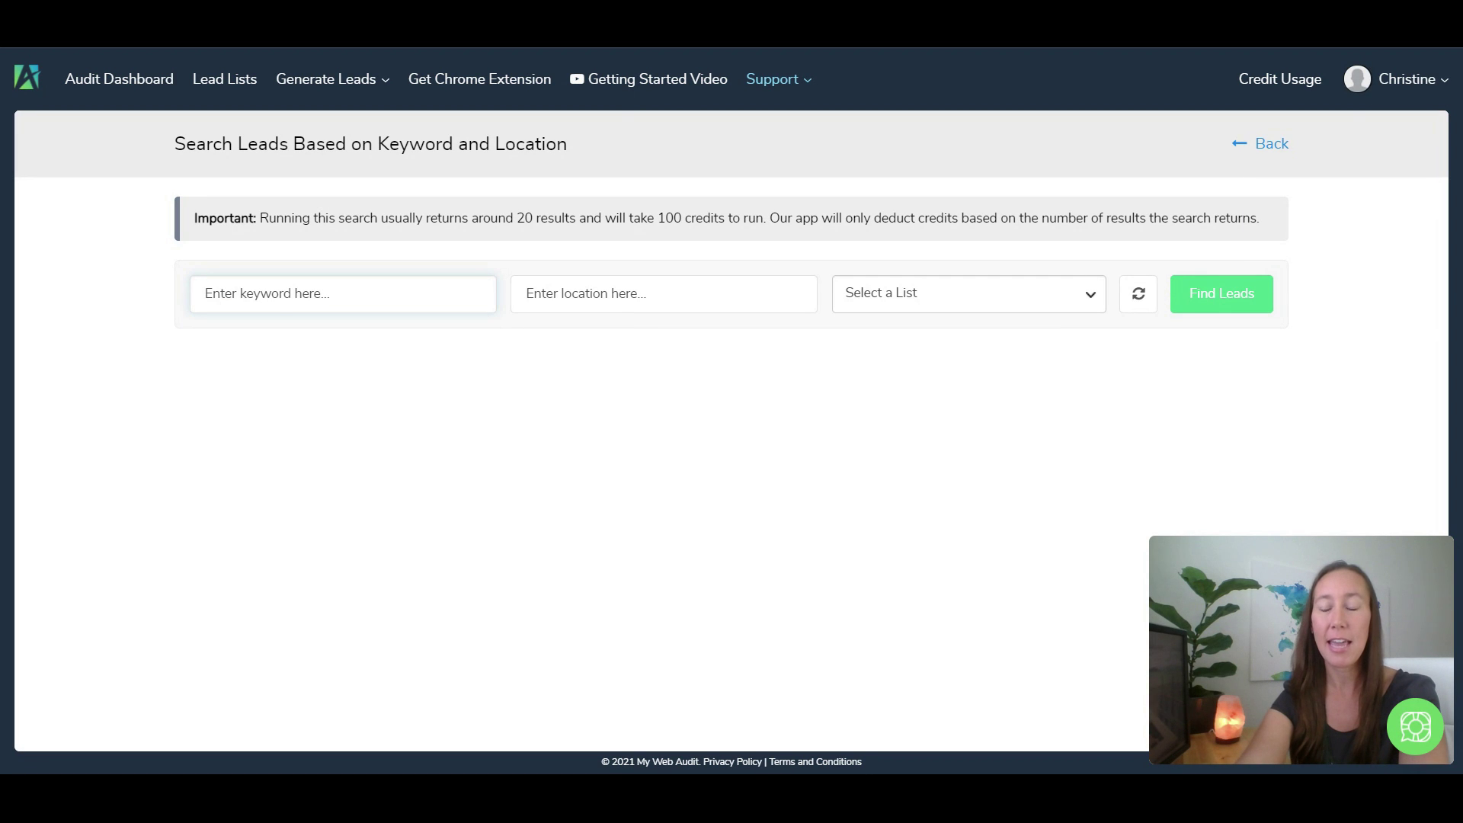
pyautogui.write('ki')
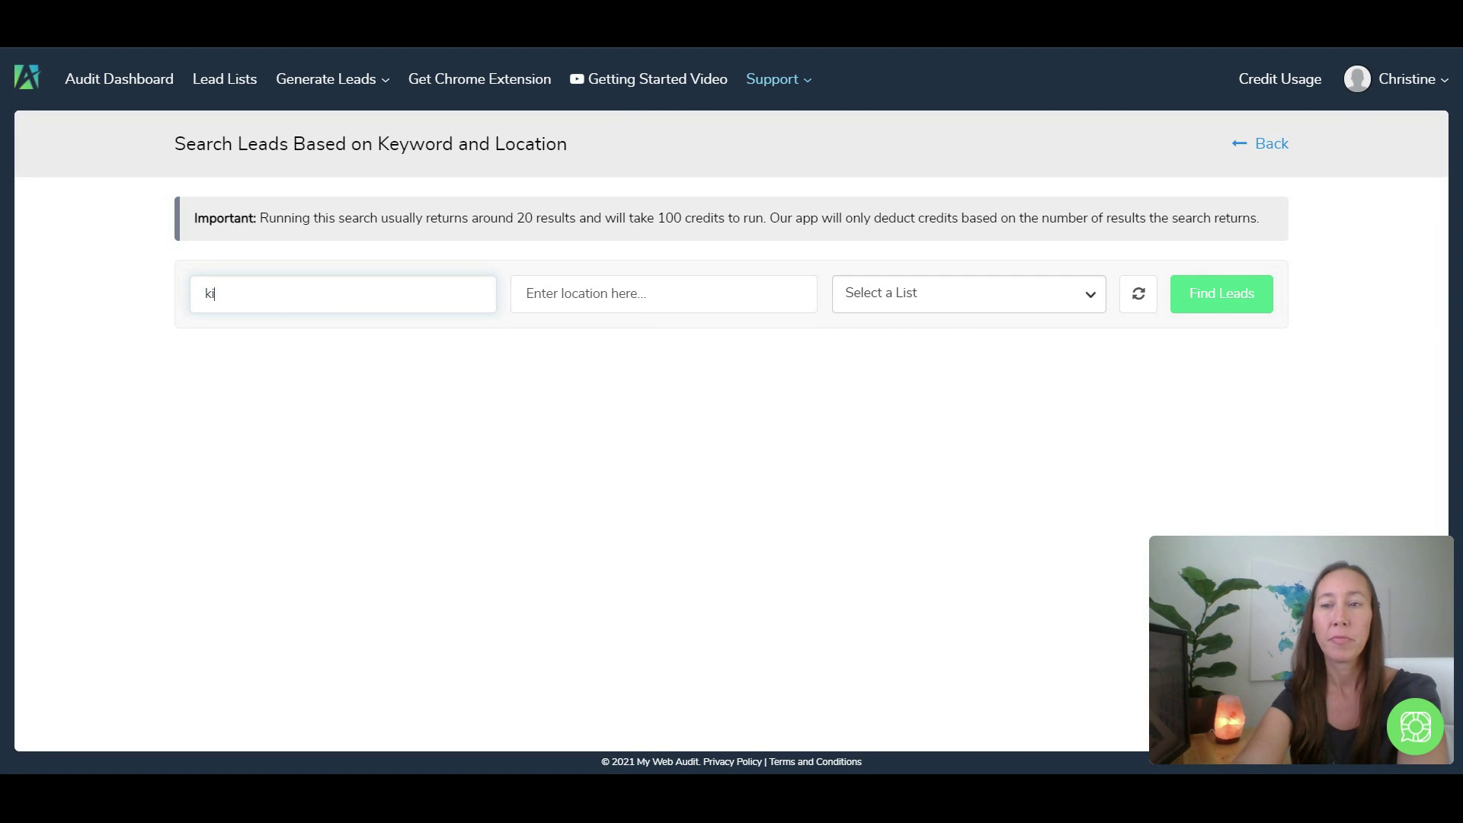
pyautogui.write('tchen remo')
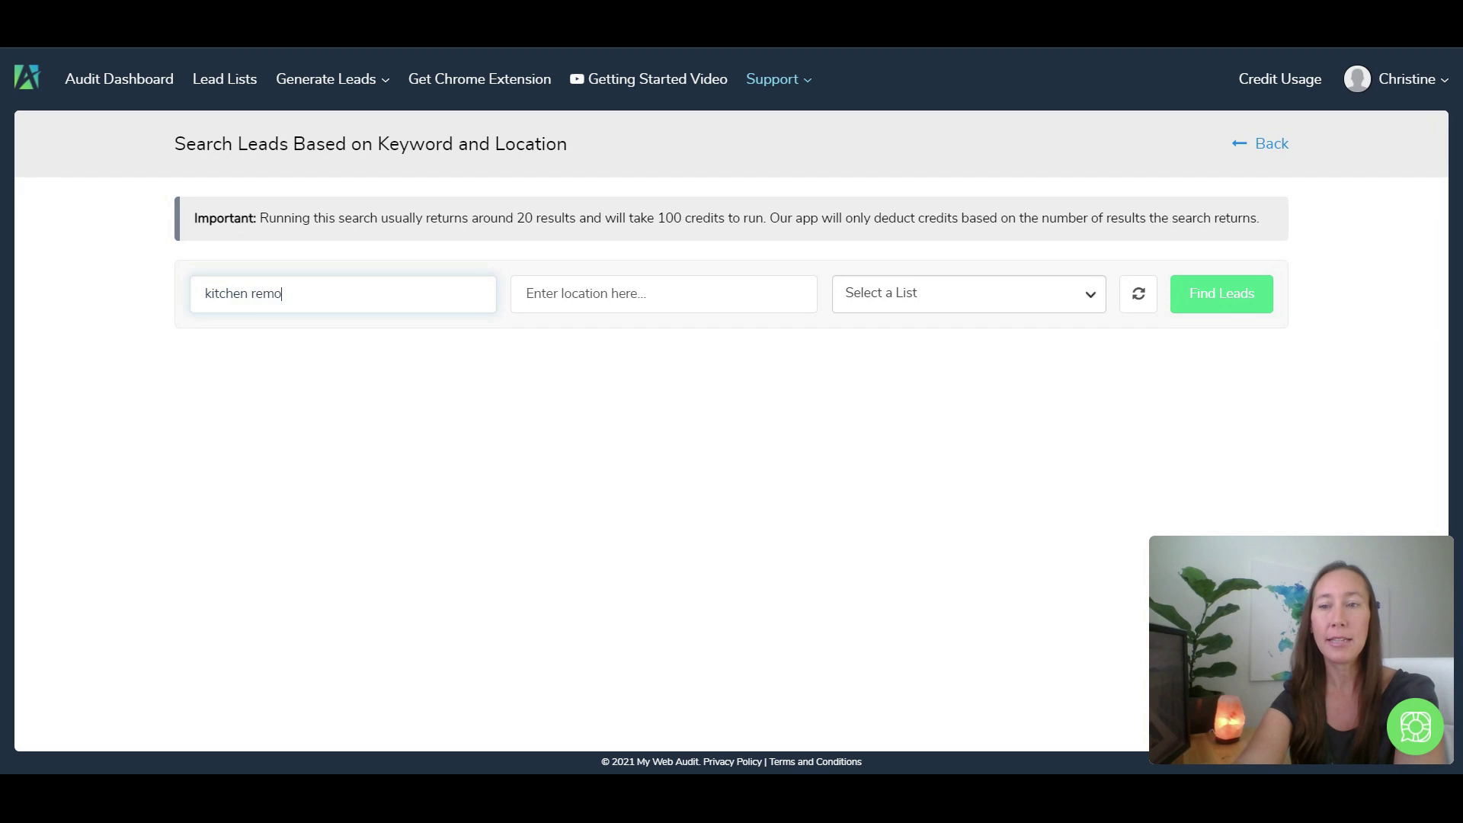
pyautogui.write('deling')
pyautogui.press('Tab')
pyautogui.write('scotts')
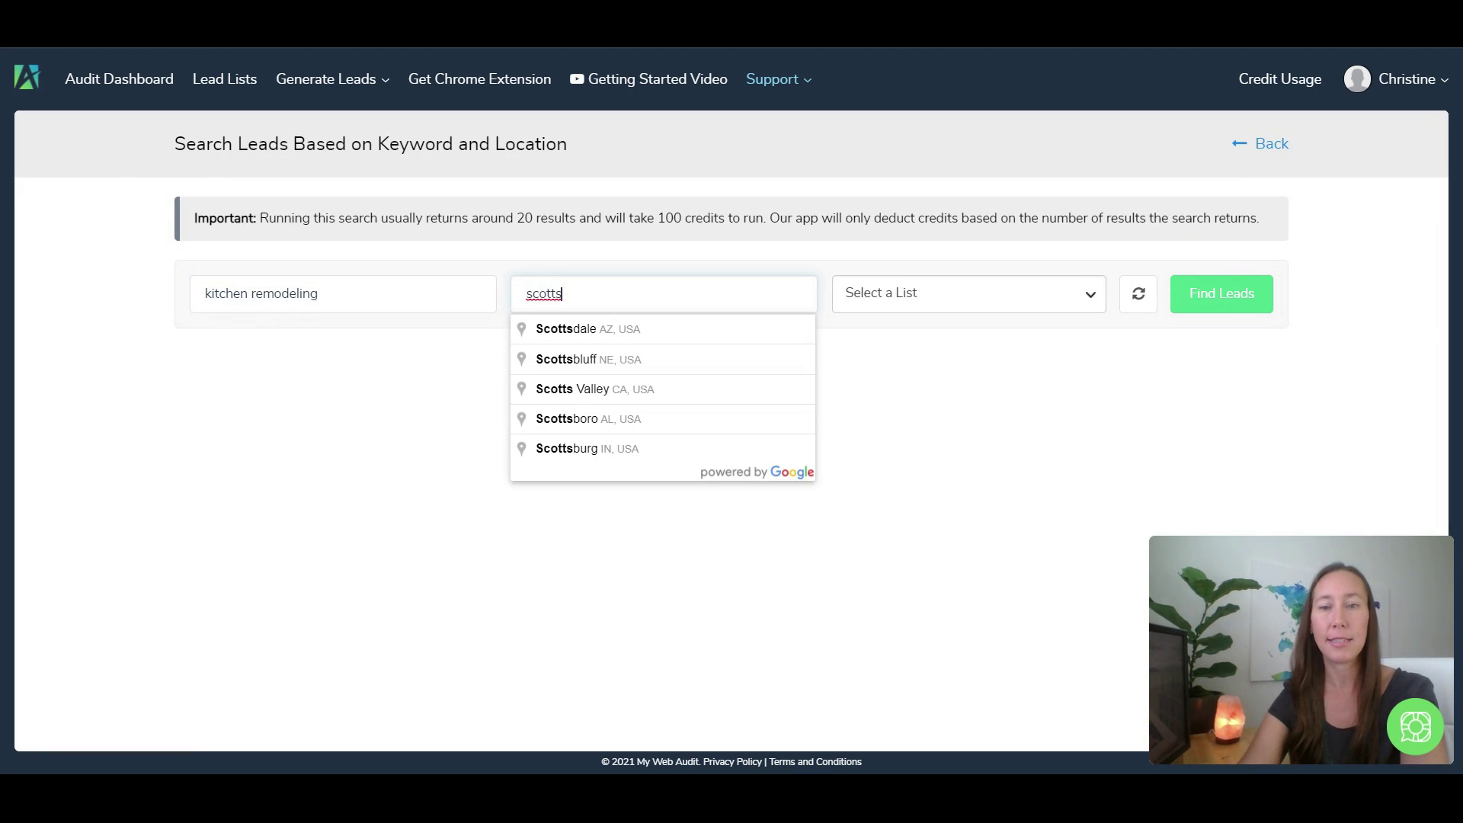
pyautogui.click(569, 327)
# Step: Save results to a new 'Kitchen Remodeling' list and start the search
pyautogui.click(908, 301)
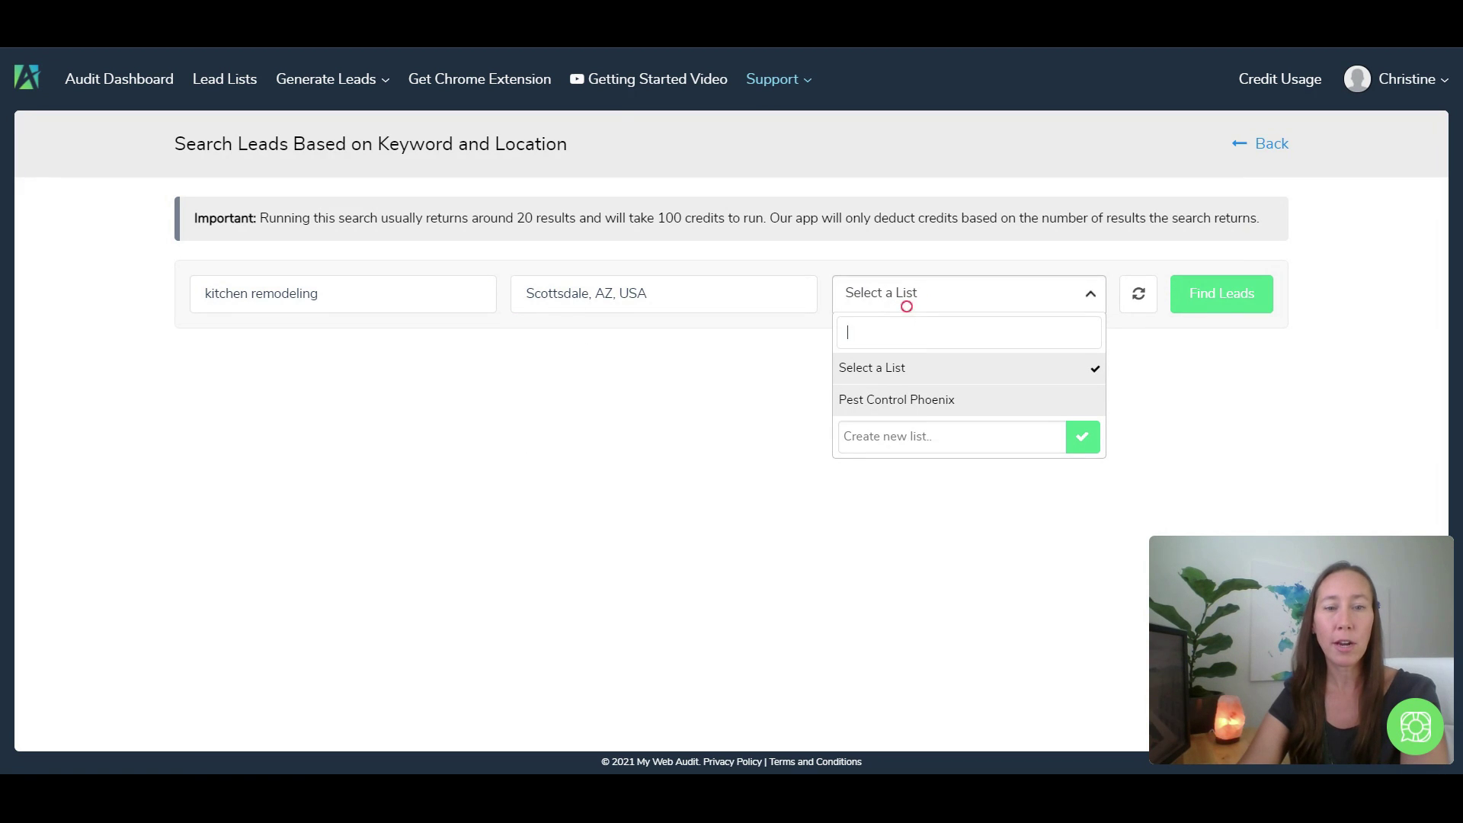
pyautogui.write('Kitche')
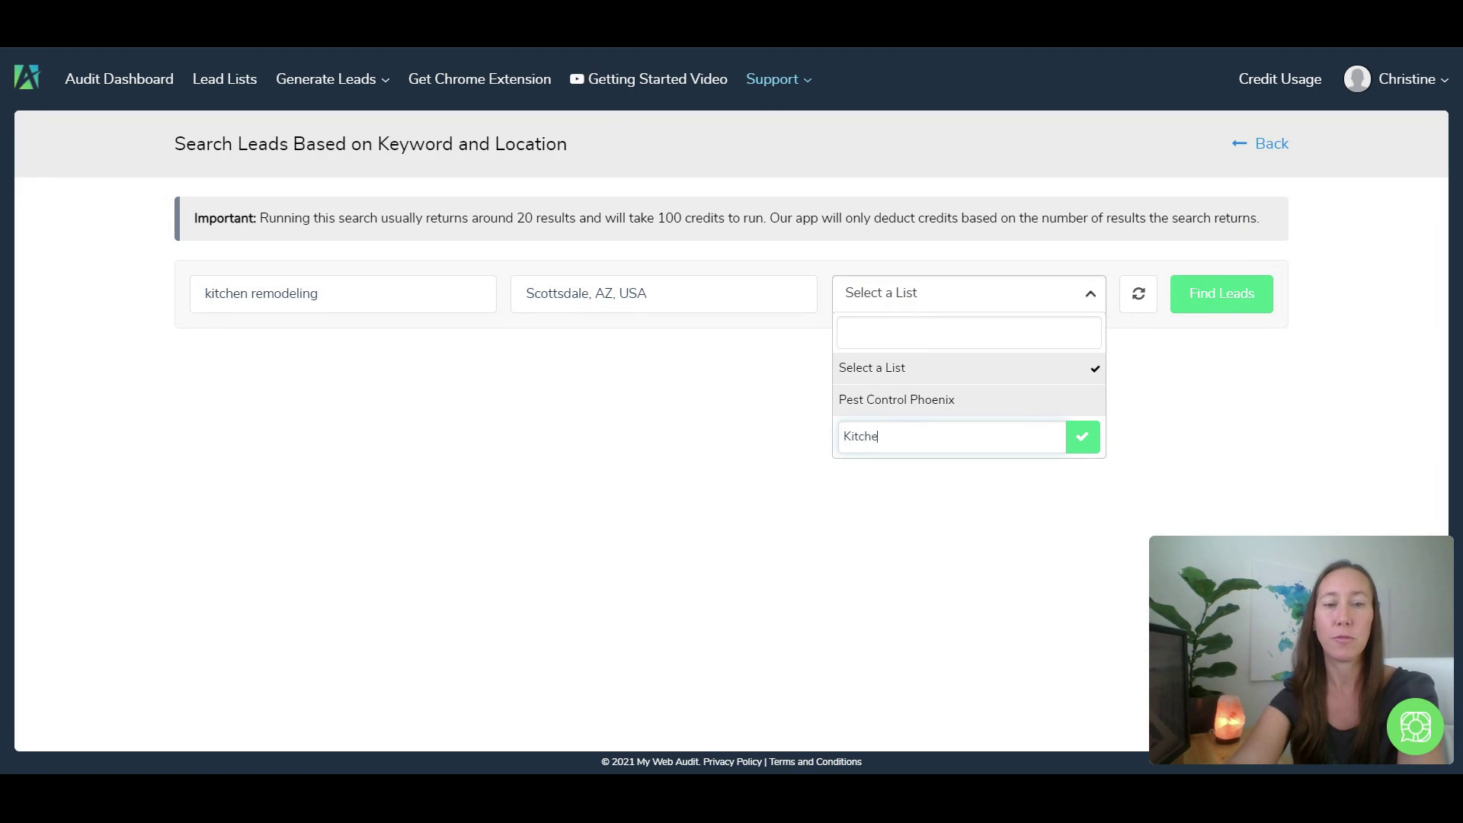
pyautogui.write('n Remod')
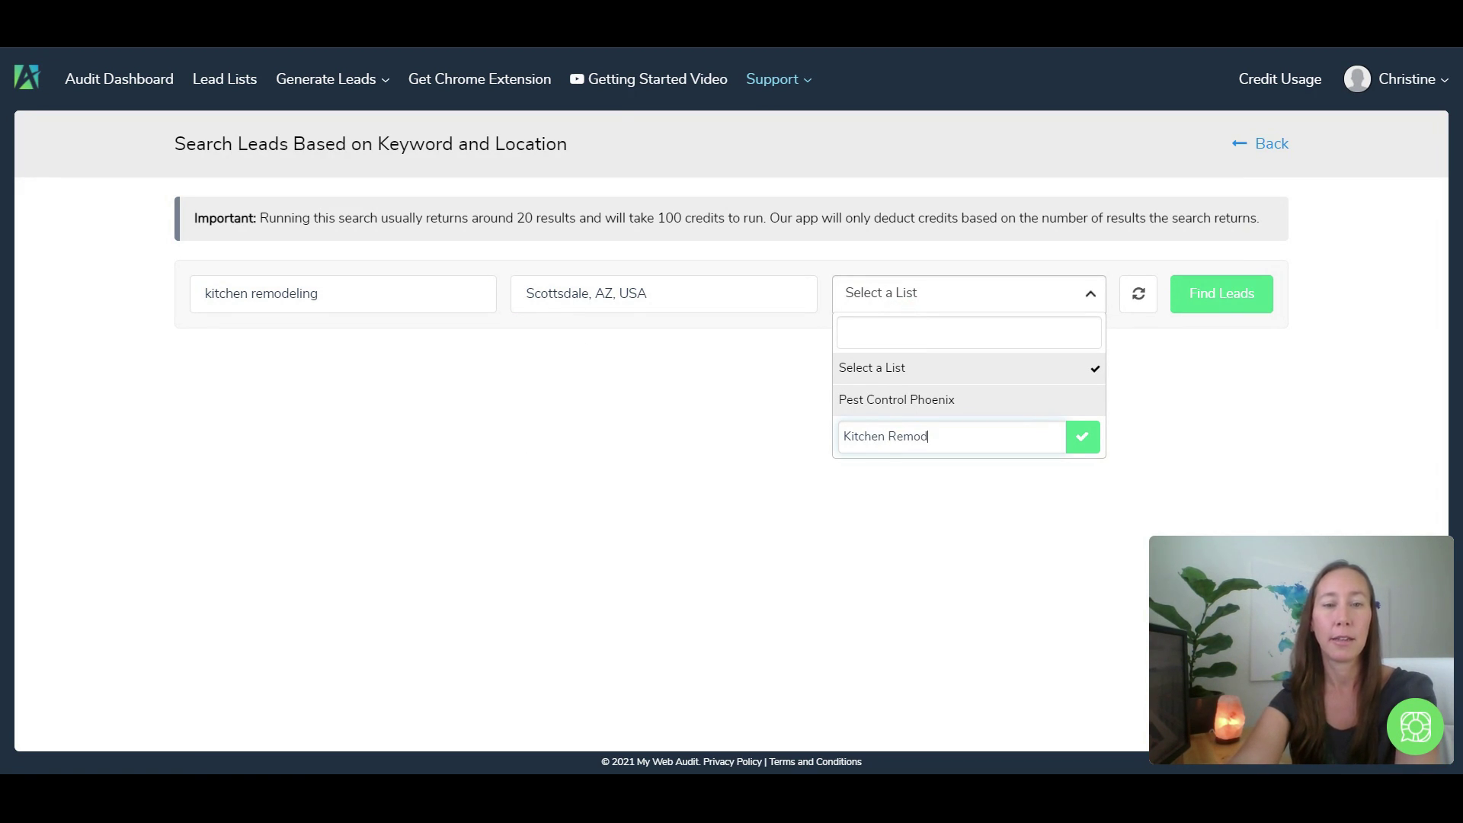
pyautogui.write('eling')
pyautogui.click(1080, 440)
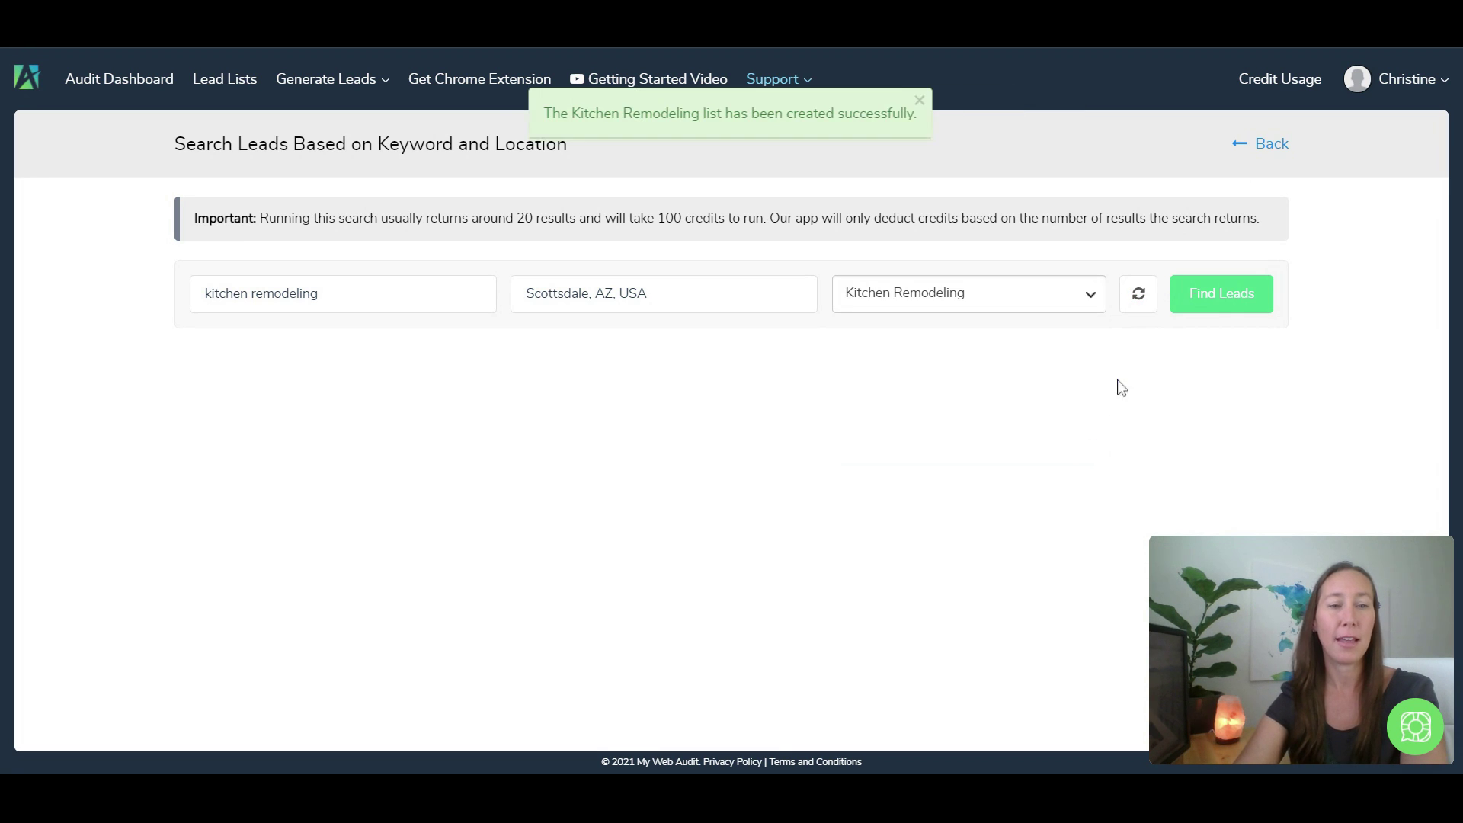
pyautogui.click(1207, 304)
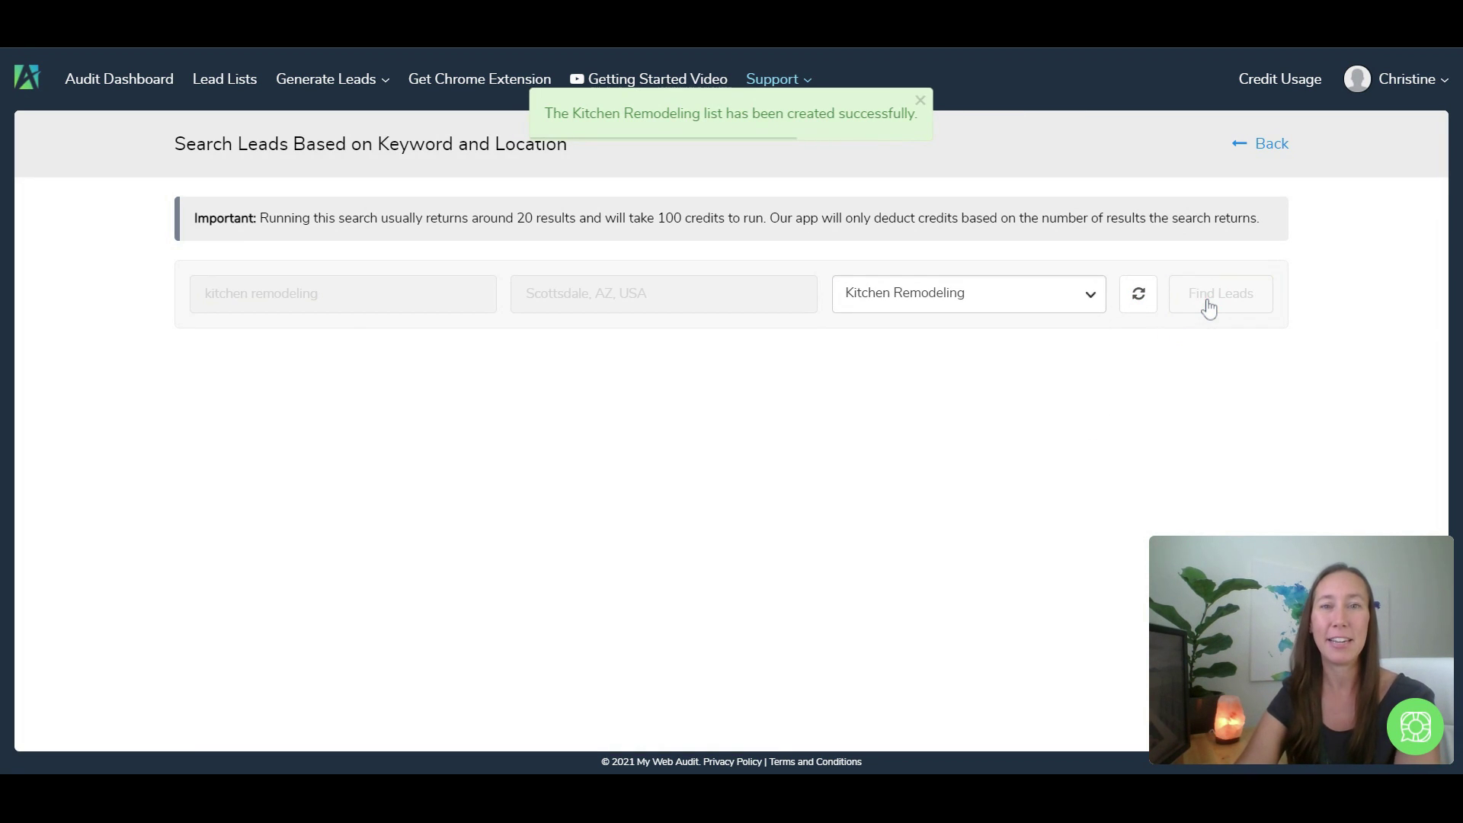
pyautogui.click(384, 90)
# Step: Switch to Find Leads by Technology and pick WooCommerce as primary technology
pyautogui.click(371, 216)
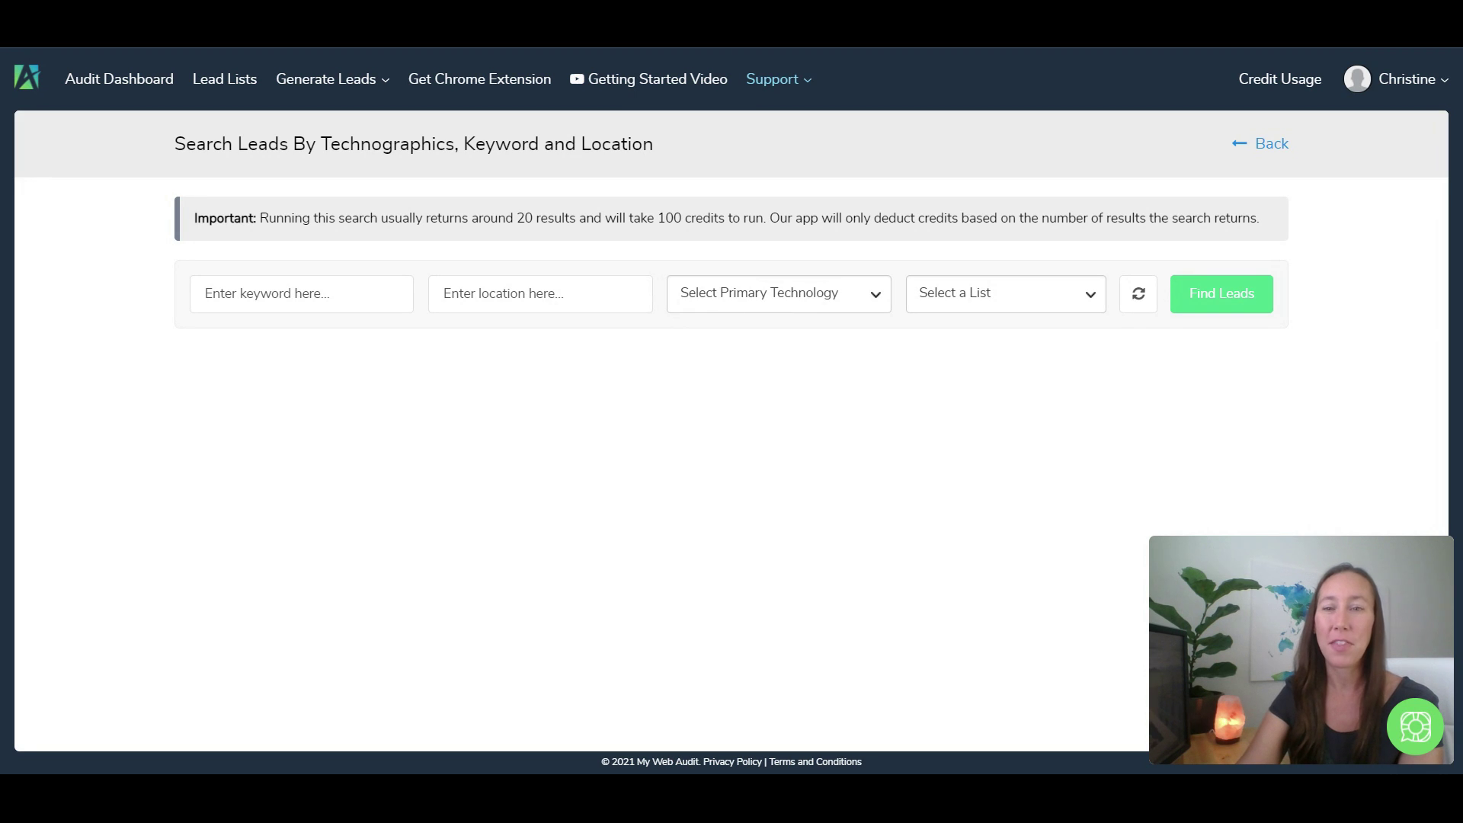
pyautogui.click(776, 305)
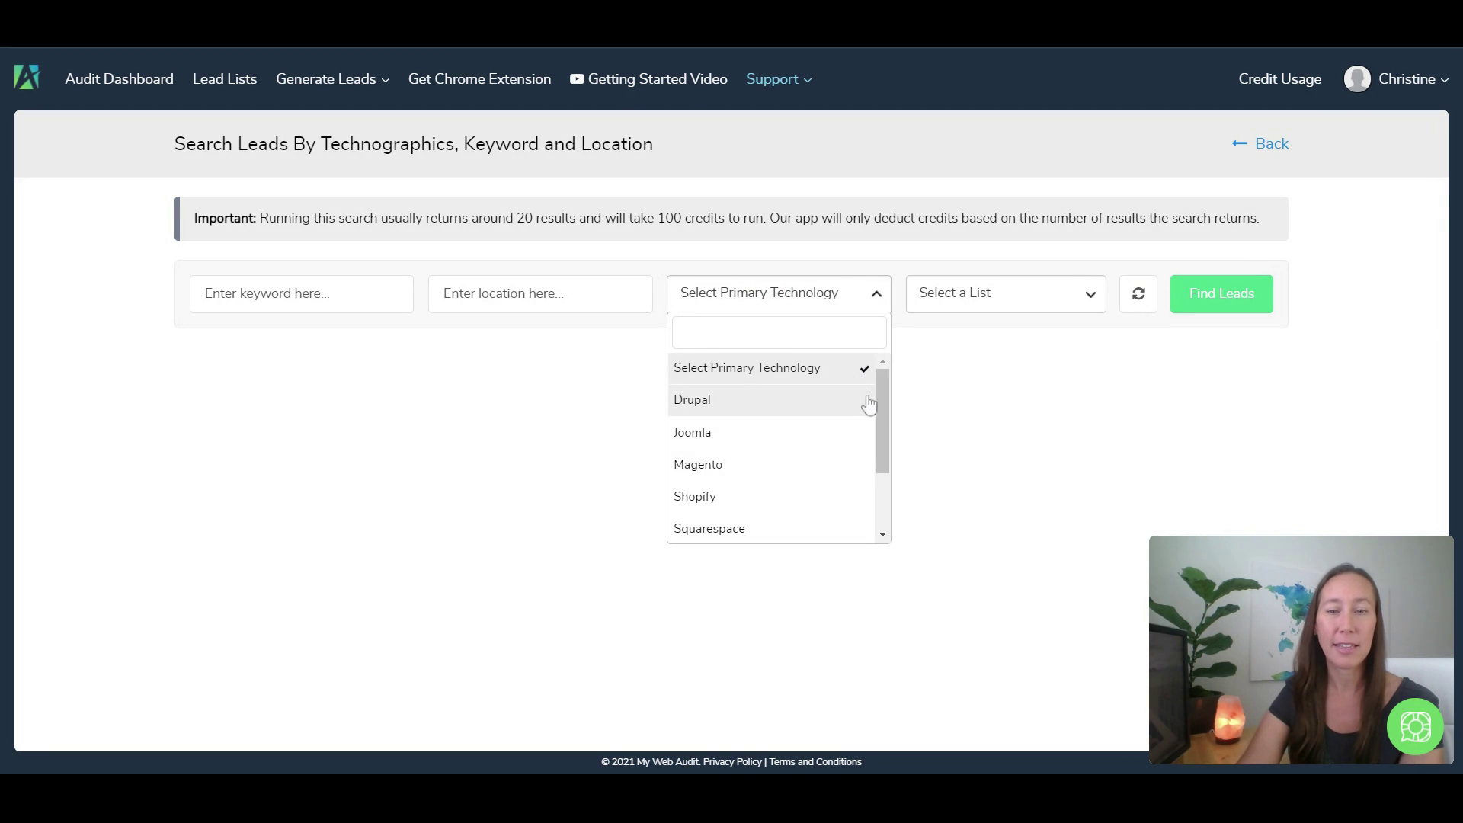
pyautogui.moveTo(883, 408); pyautogui.dragTo(882, 475)
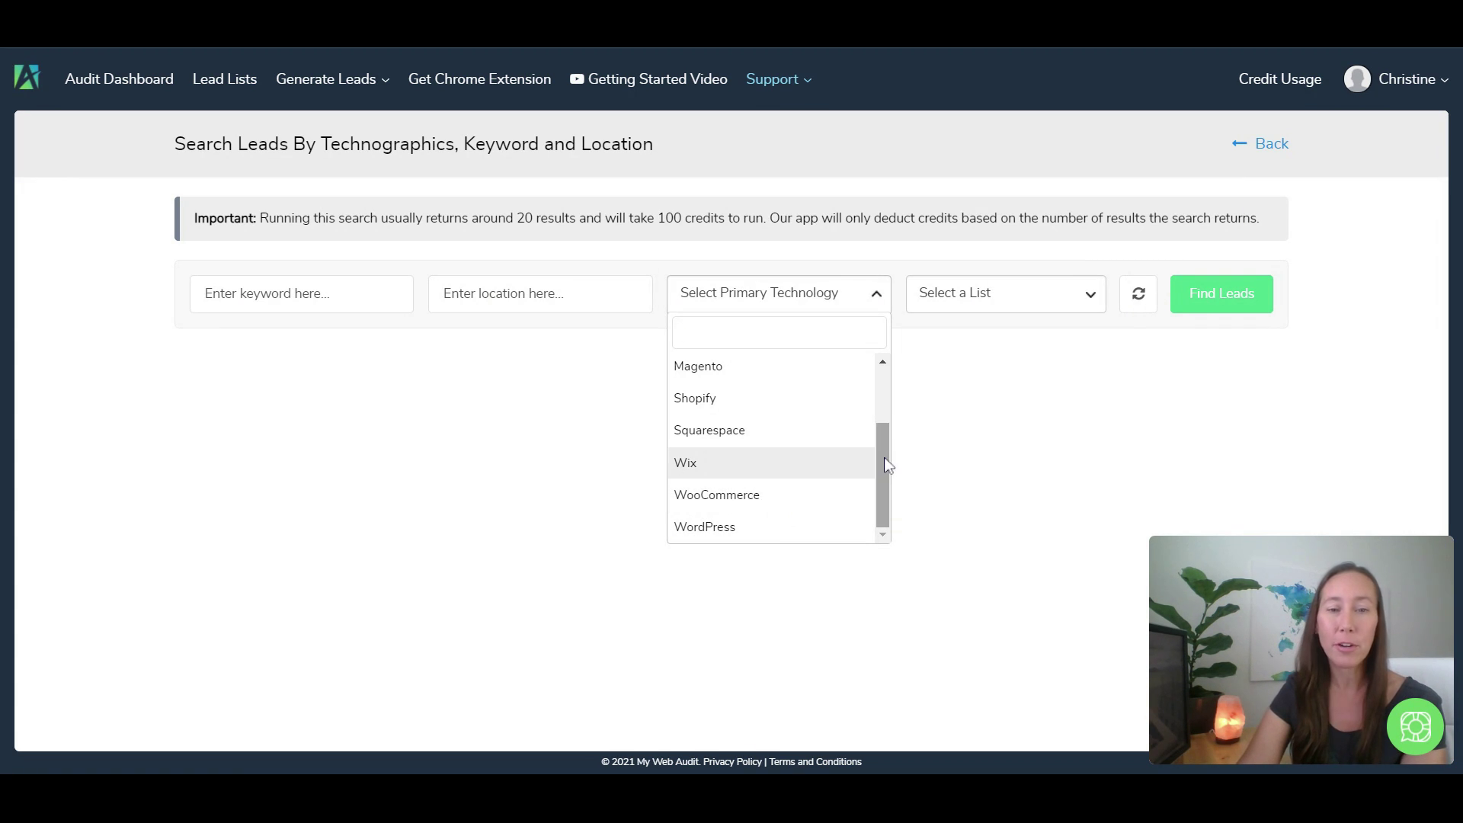
pyautogui.scroll(1, 884, 458)
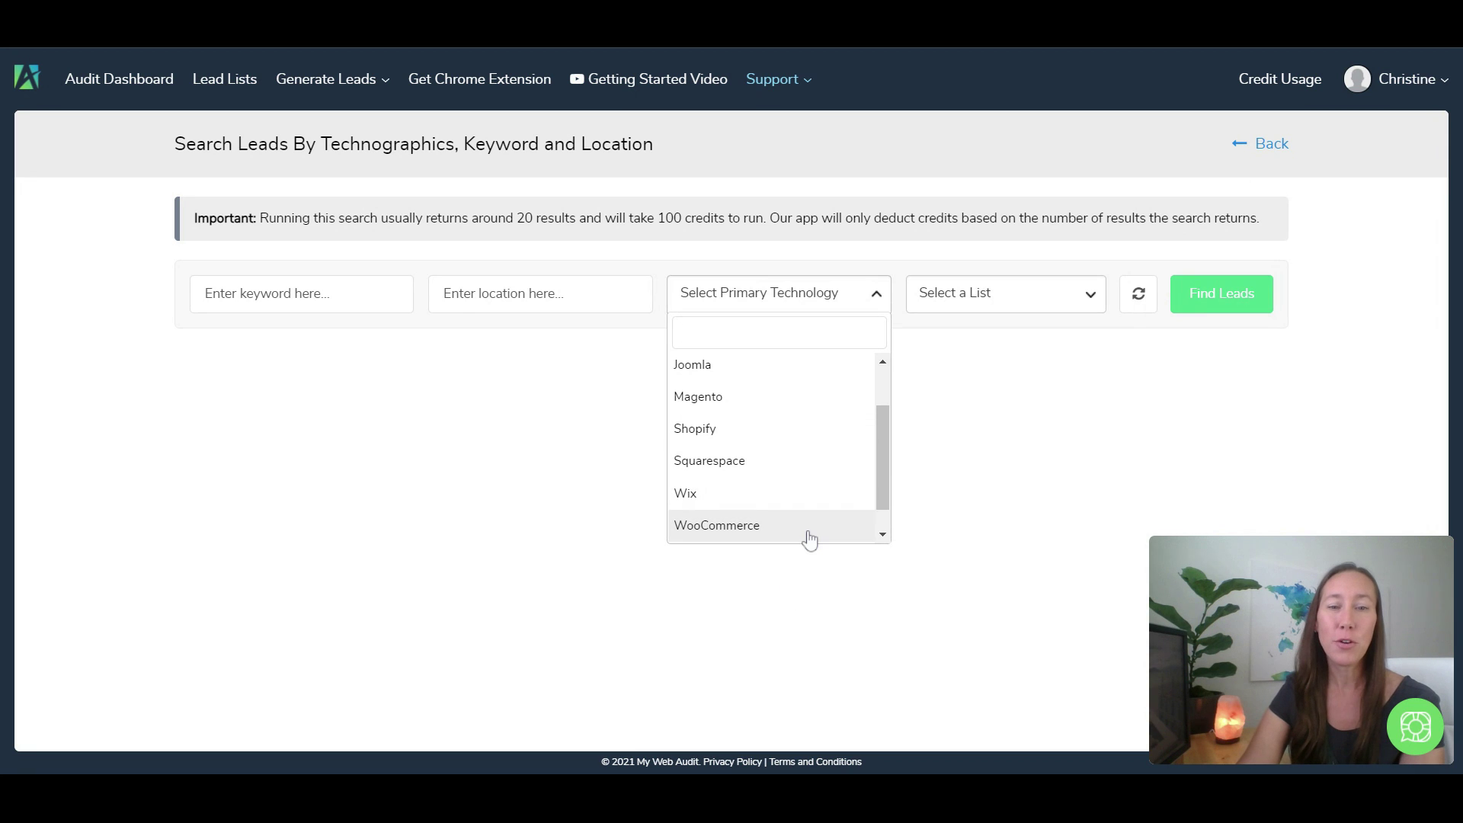
pyautogui.click(865, 525)
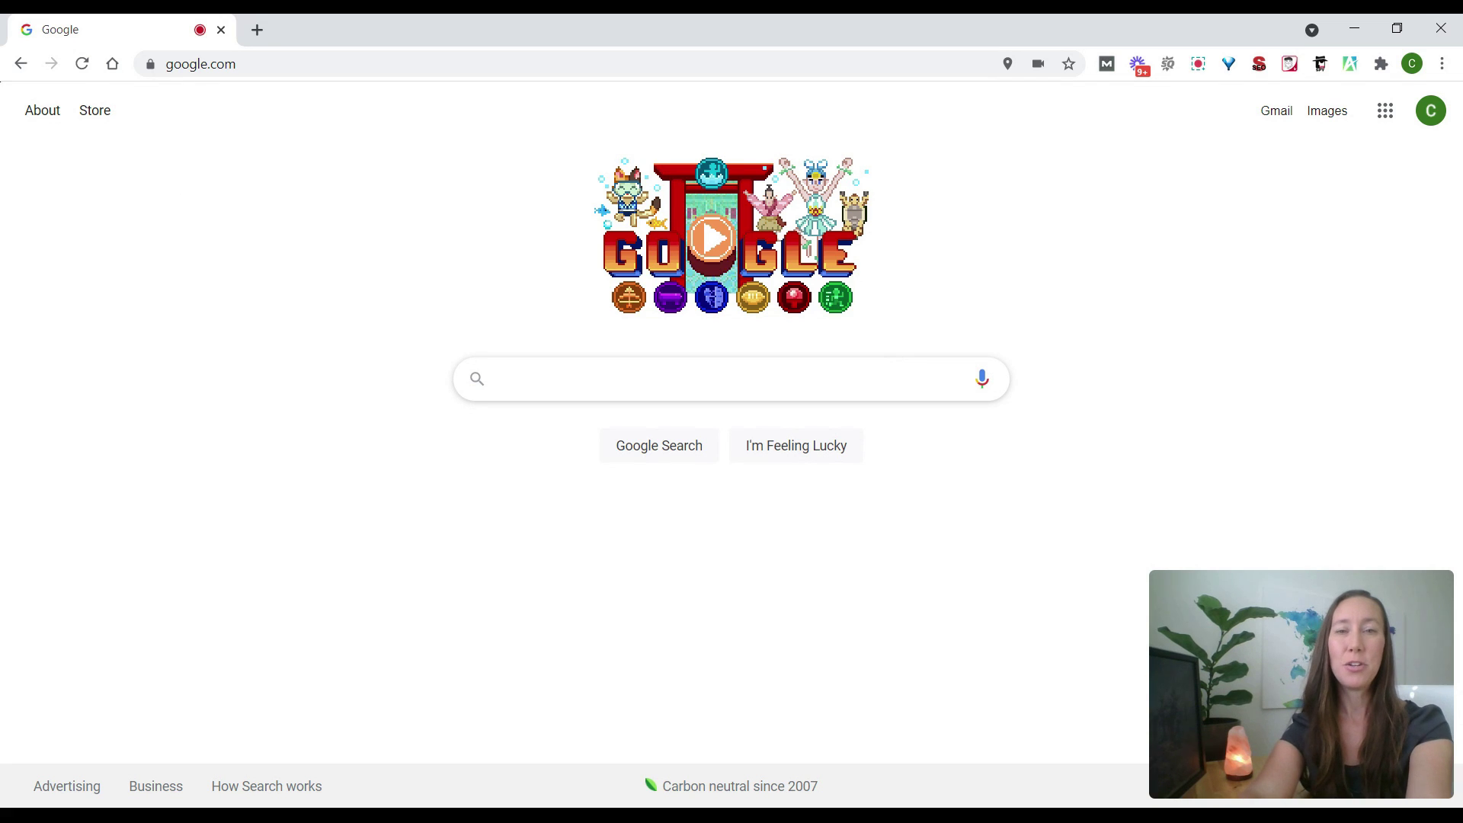
# Step: Search Google for 'pest control phoenix' and scroll to the local results
pyautogui.write('pest ')
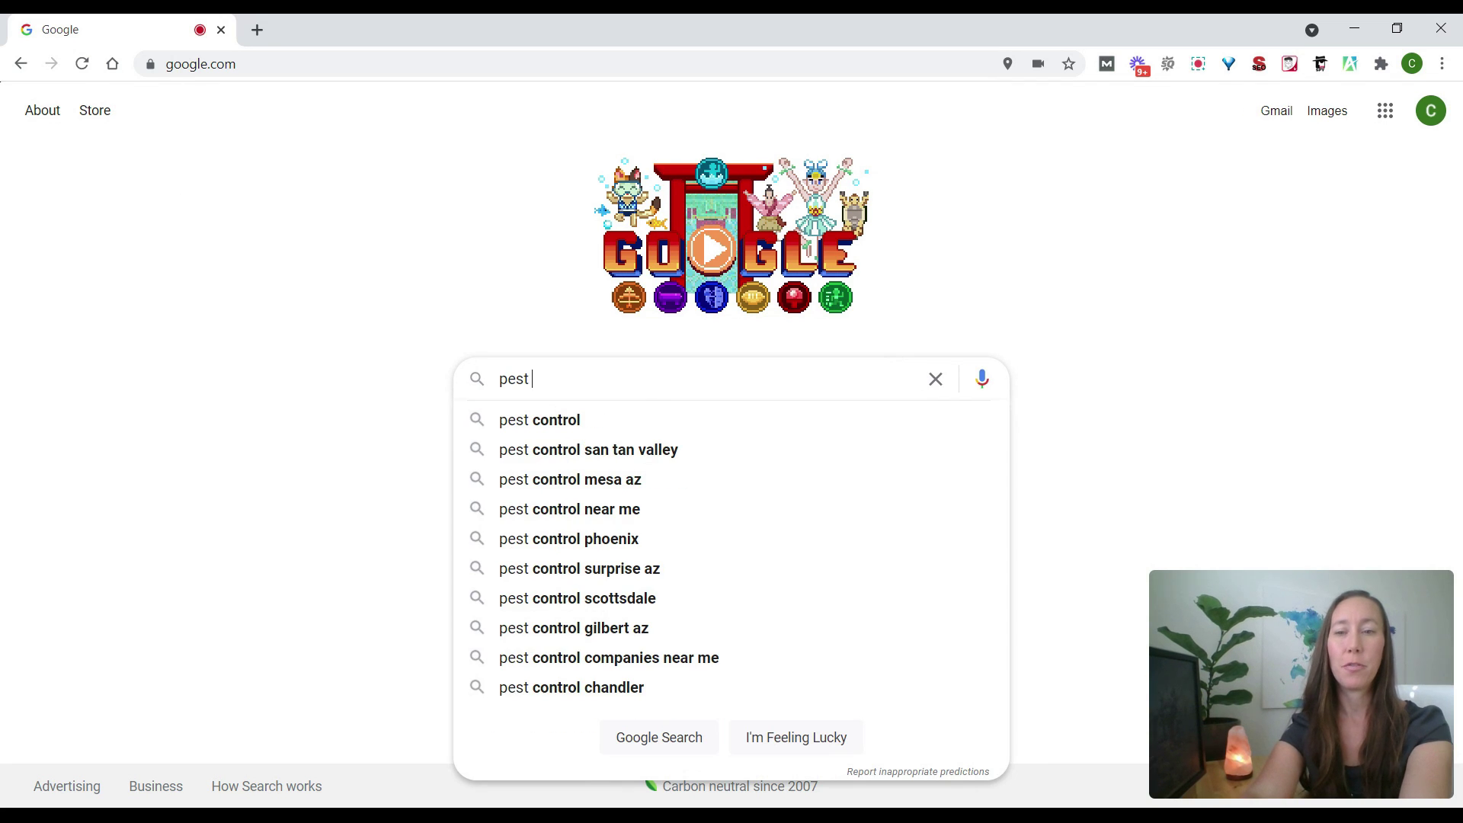
pyautogui.write('control phoenix')
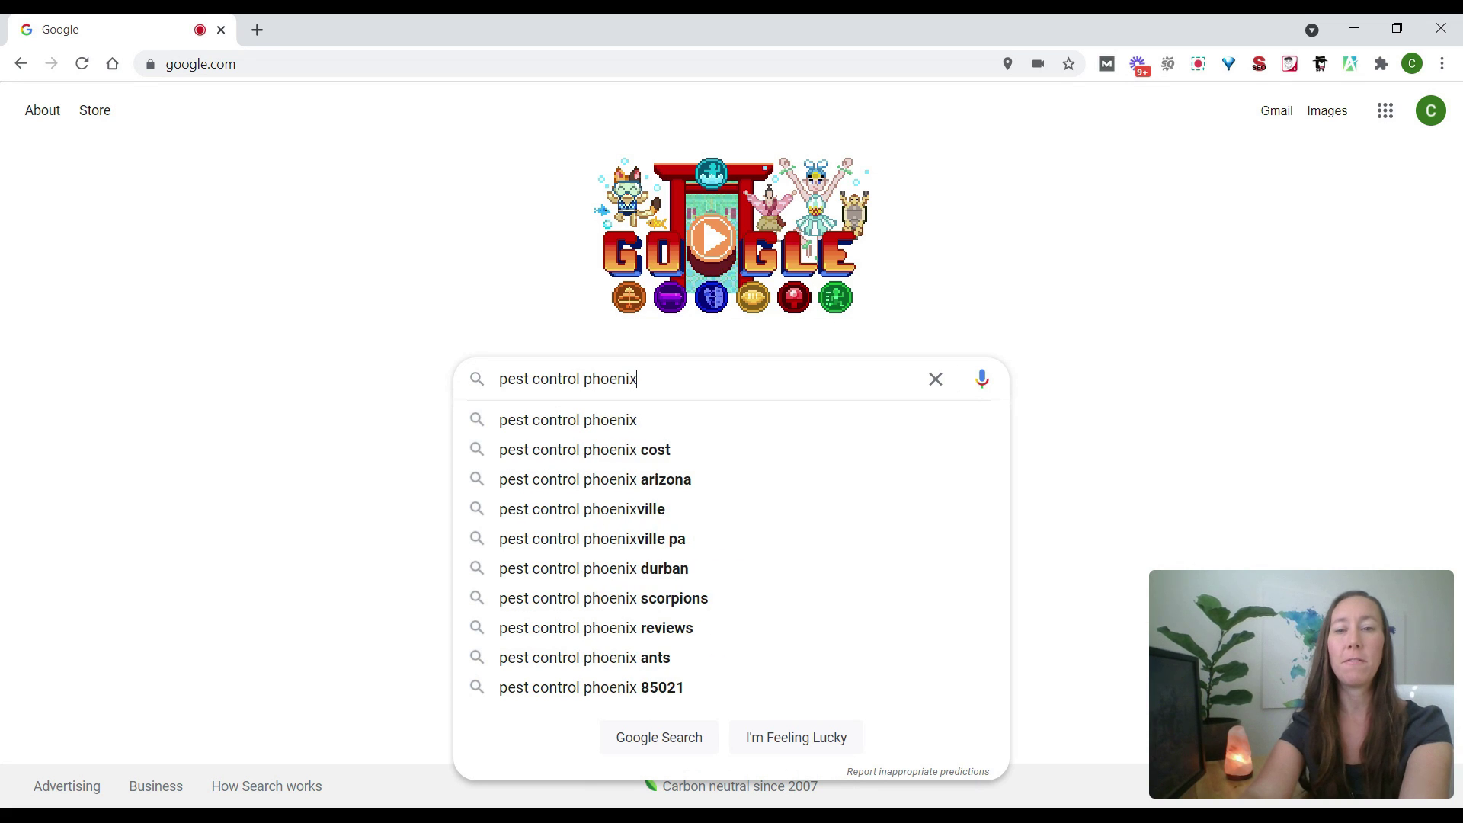
pyautogui.press('Return')
pyautogui.scroll(-5, 1455, 220)
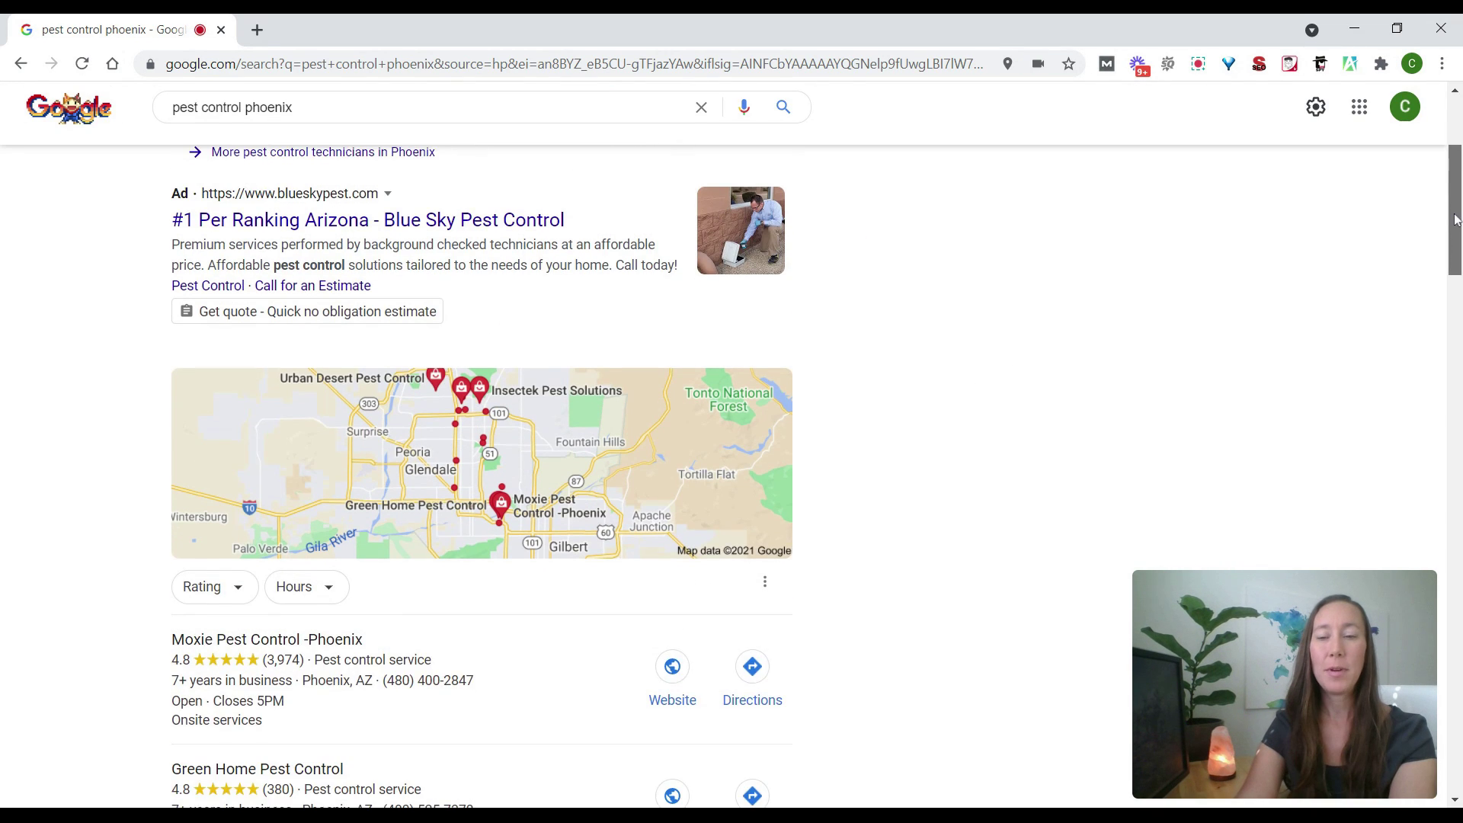
pyautogui.scroll(-4, 1455, 220)
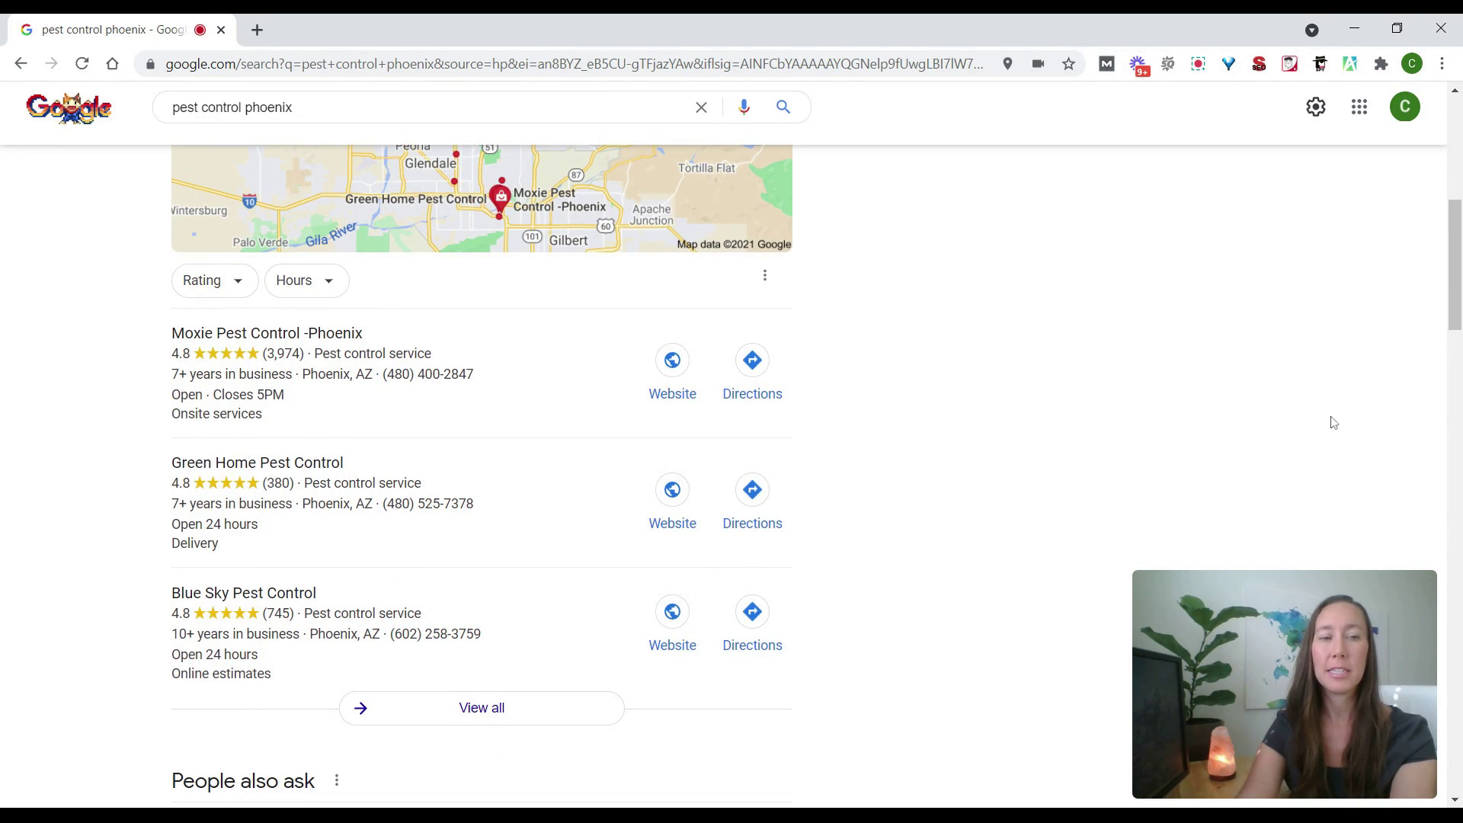
pyautogui.moveTo(1456, 286)
pyautogui.mouseDown()
pyautogui.moveTo(1456, 430)
pyautogui.moveTo(1456, 263)
pyautogui.moveTo(1456, 303)
pyautogui.mouseUp()
# Step: Show all local listings with the My Web Audit Link Extractor panel open
pyautogui.click(485, 630)
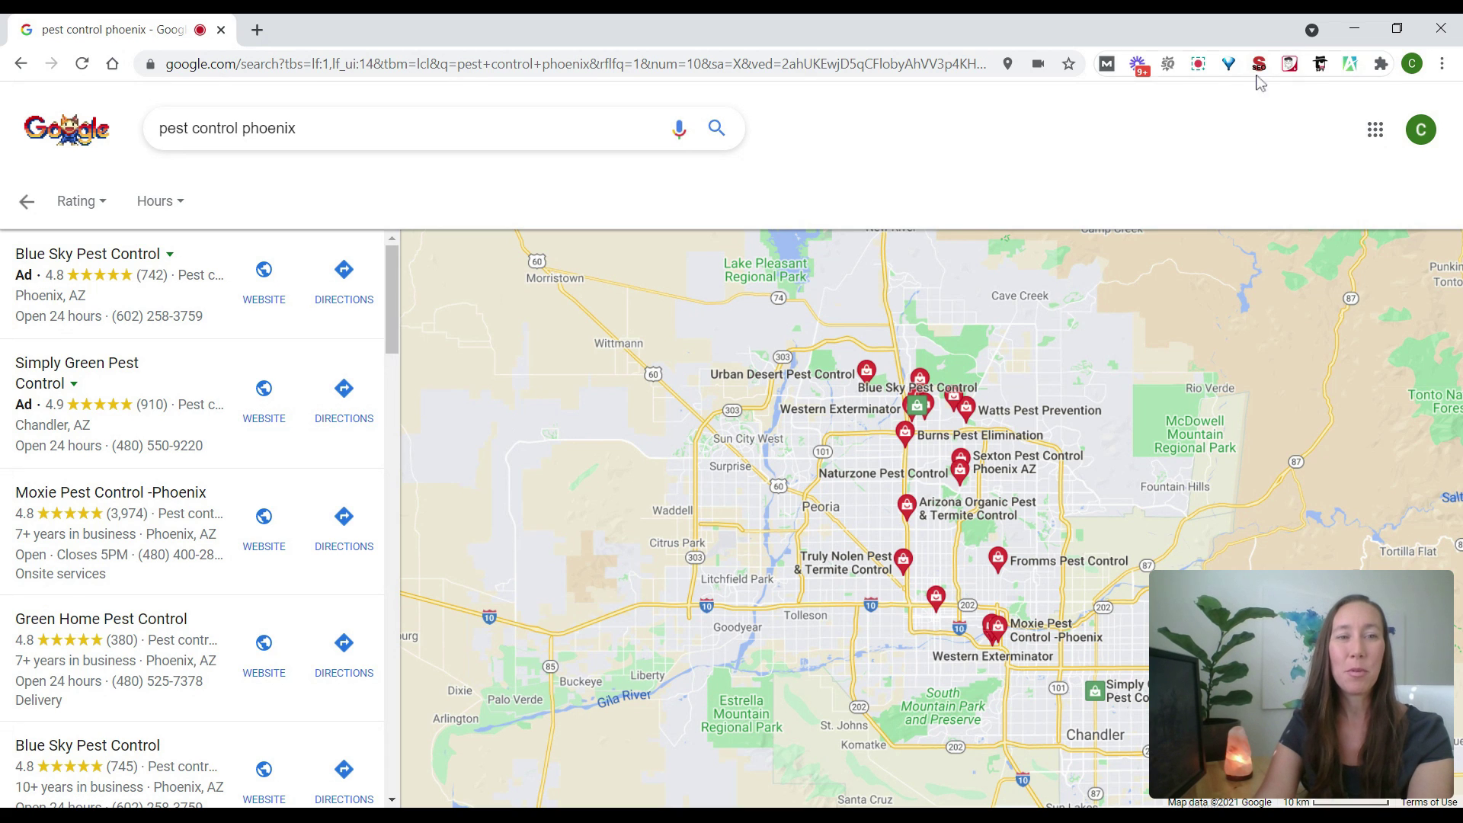
pyautogui.click(1349, 67)
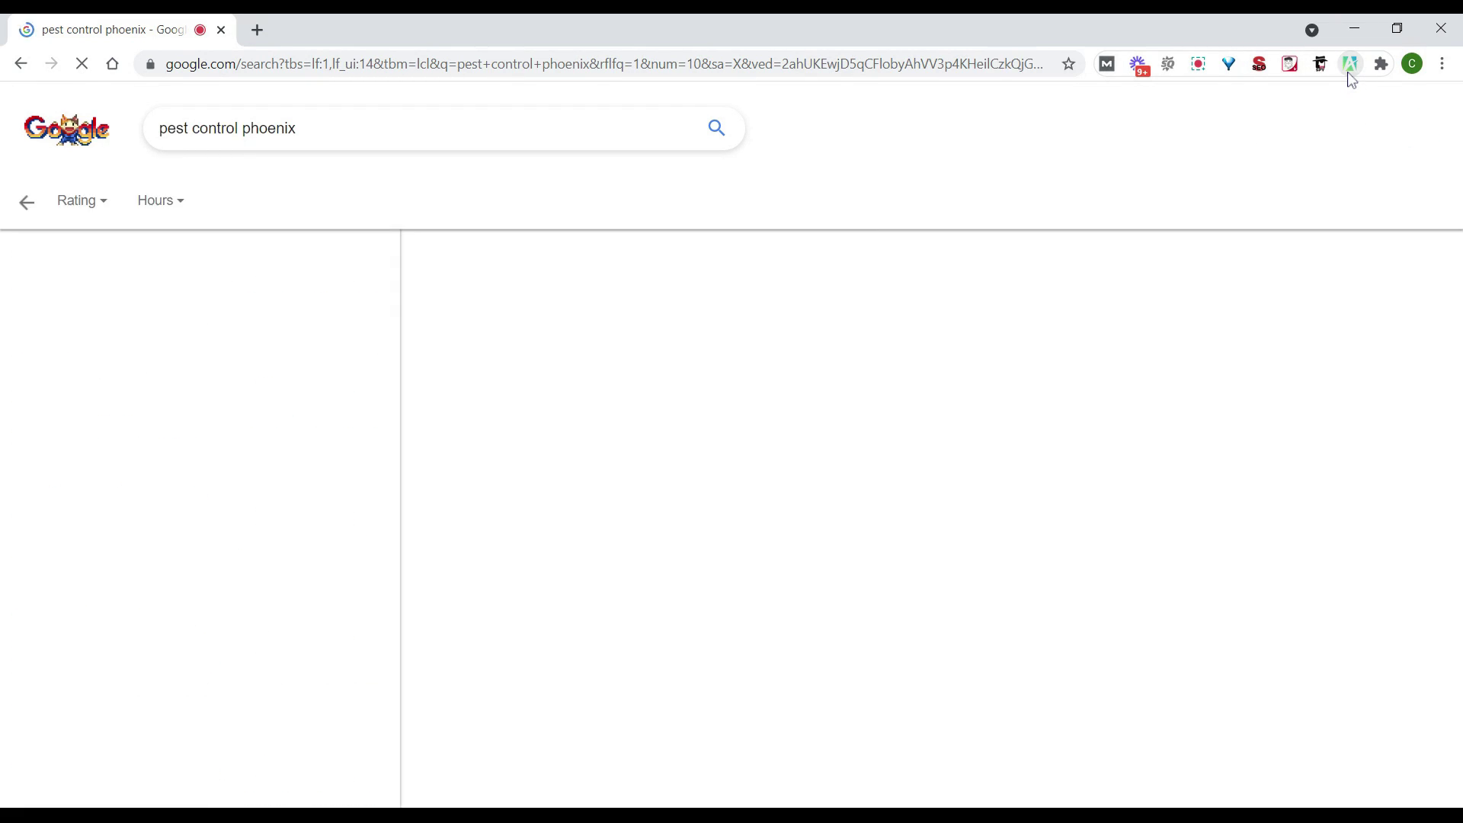
pyautogui.click(1357, 171)
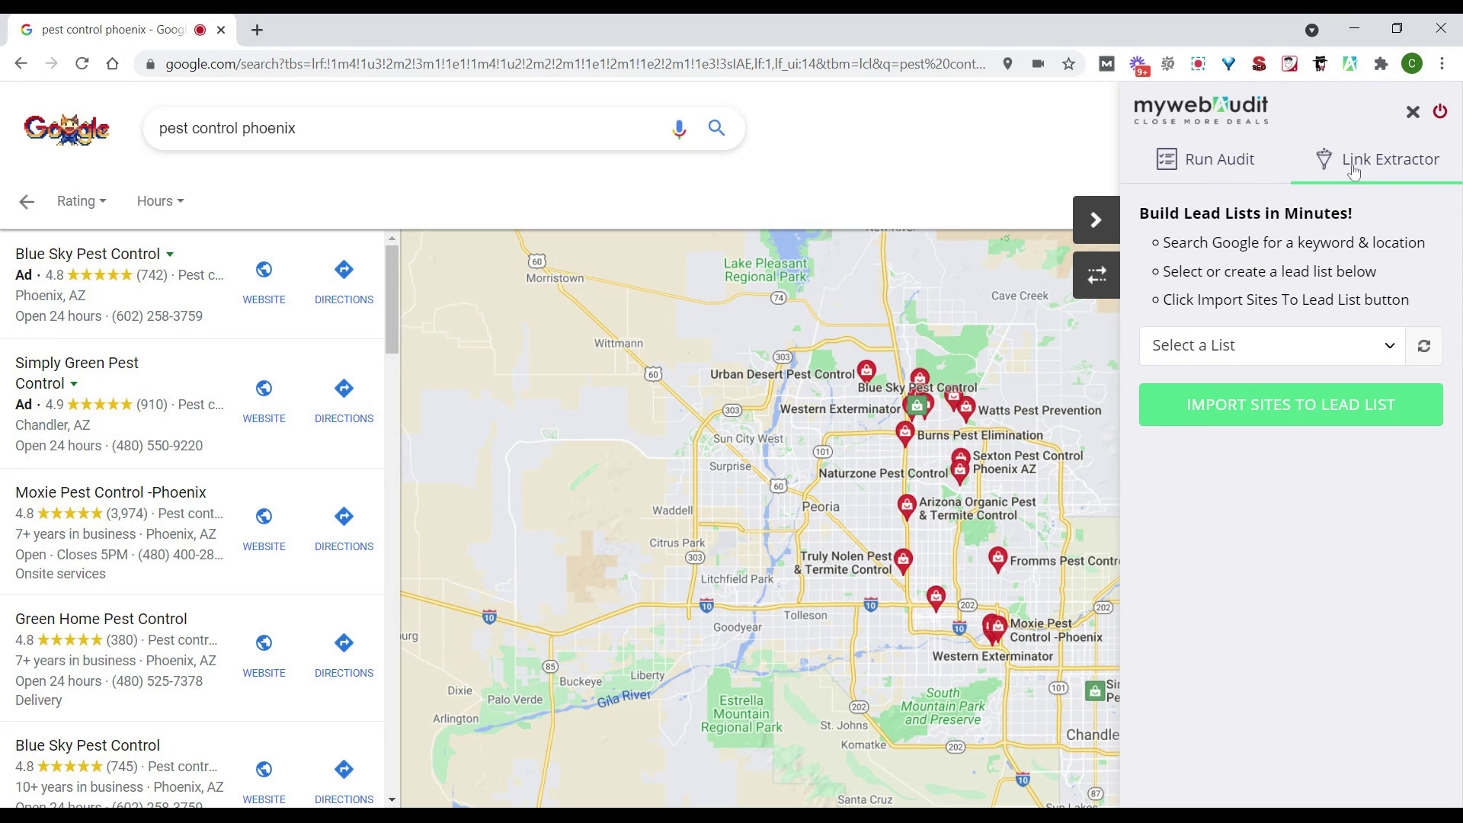
# Step: Import the extracted Phoenix sites into the Pest Control Phoenix lead list
pyautogui.click(1263, 346)
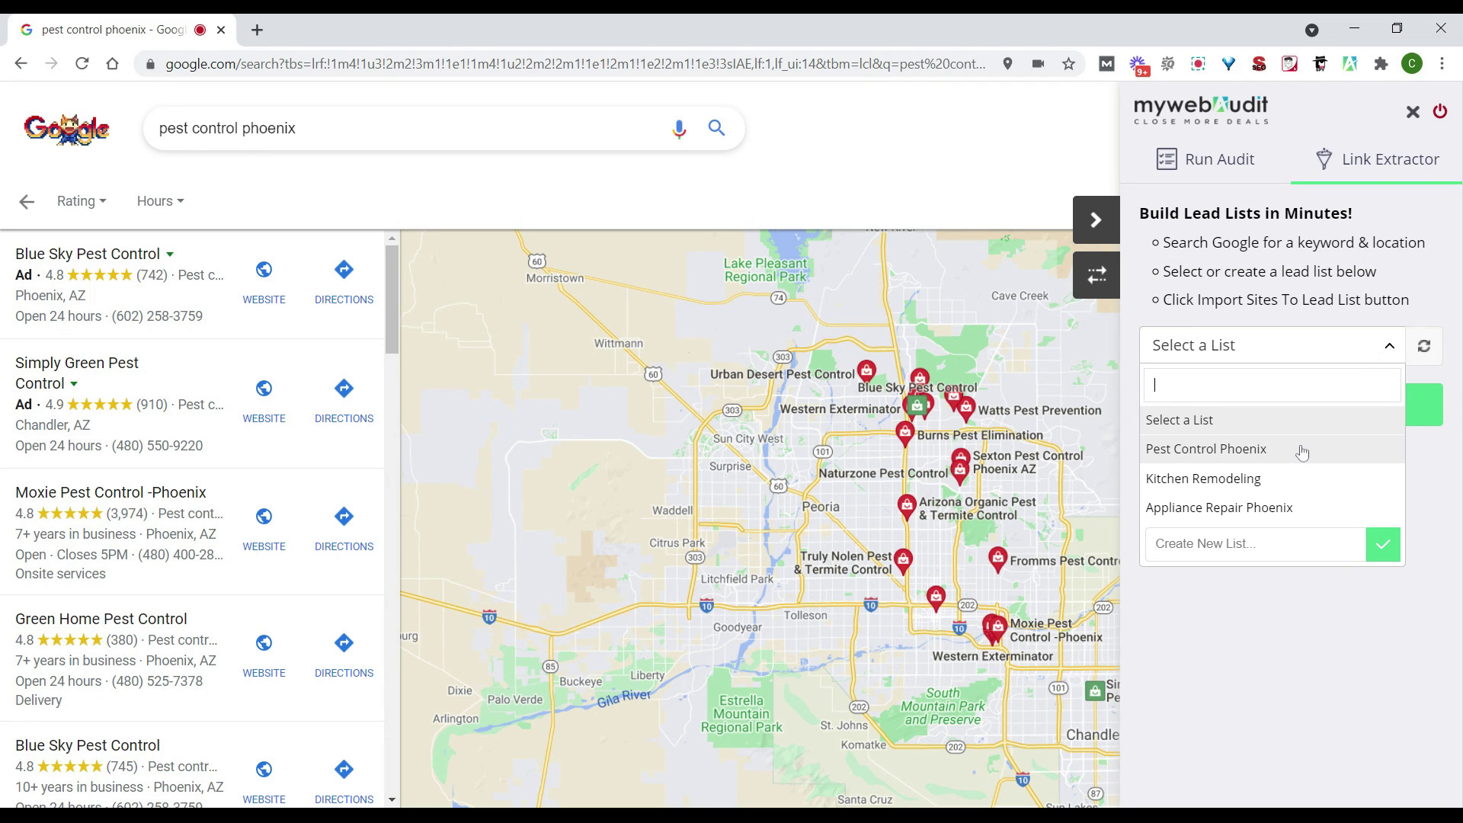
pyautogui.press('Down')
pyautogui.press('Down')
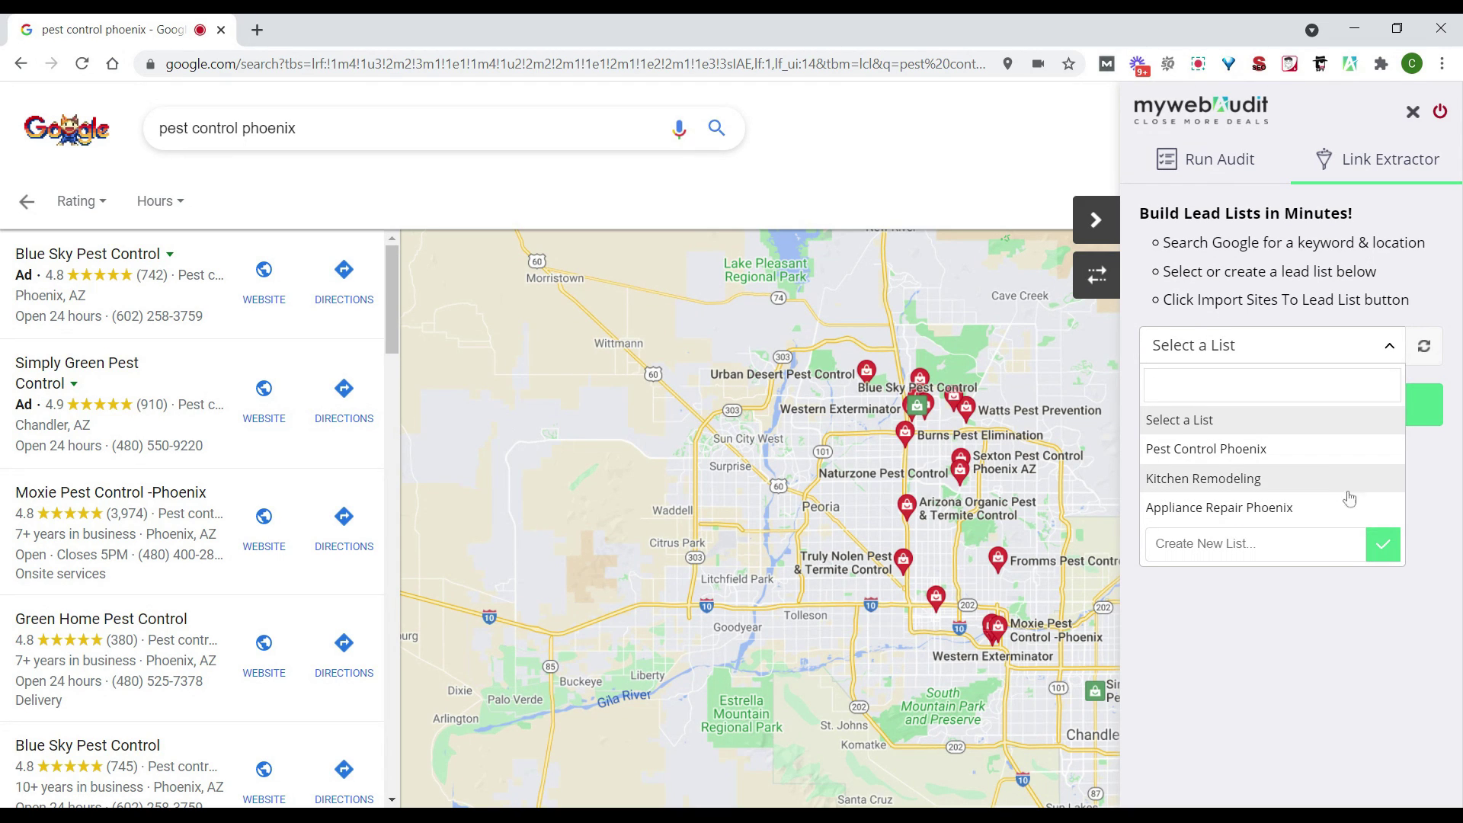
pyautogui.click(1324, 456)
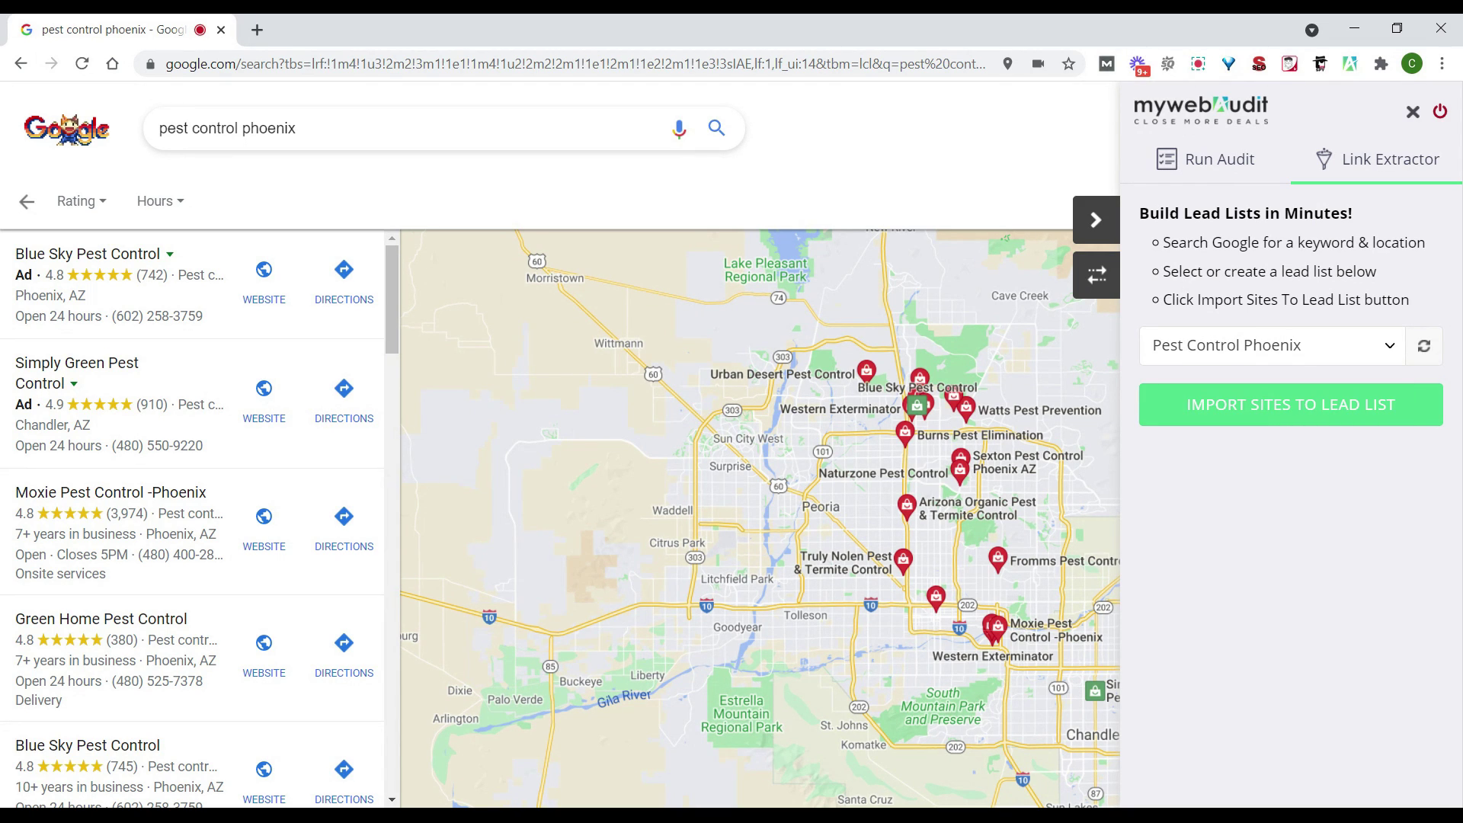
pyautogui.click(1298, 423)
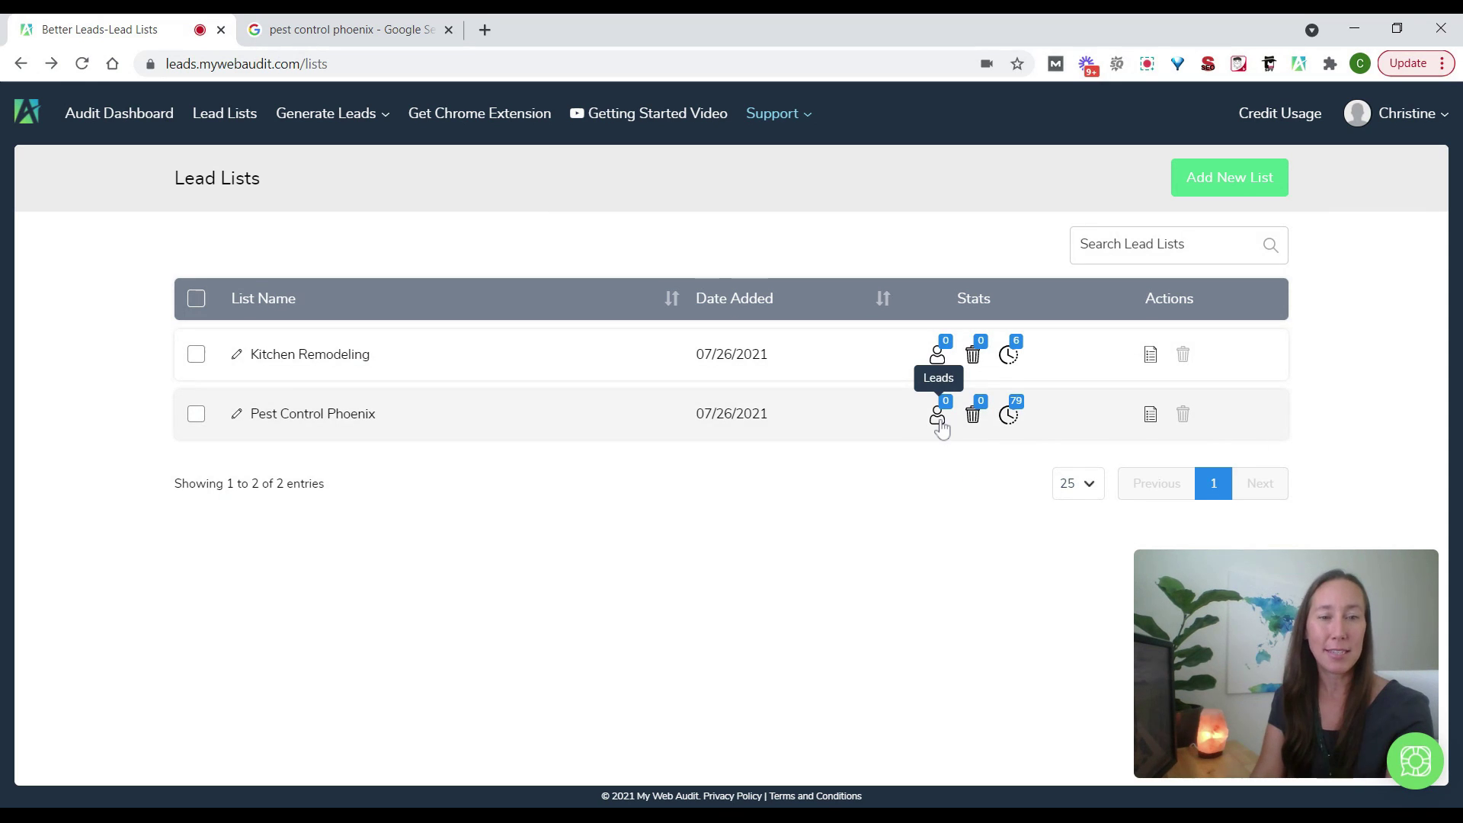
# Step: Open the Not Processed leads of the Pest Control Phoenix list
pyautogui.click(1014, 424)
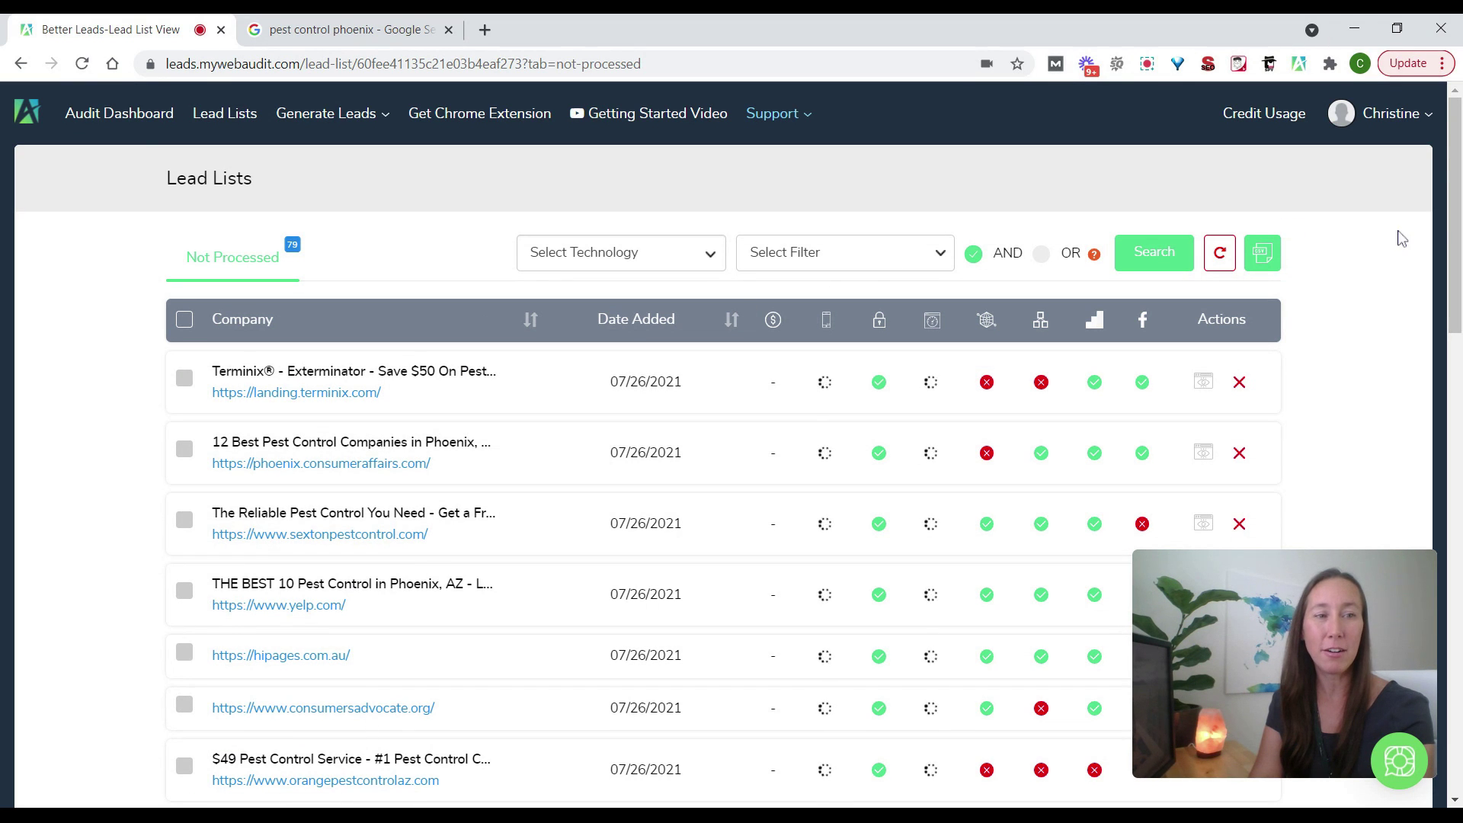
# Step: Scroll the Pest Control Phoenix list while its leads finish processing
pyautogui.moveTo(1454, 226)
pyautogui.mouseDown()
pyautogui.moveTo(1457, 474)
pyautogui.moveTo(1440, 204)
pyautogui.mouseUp()
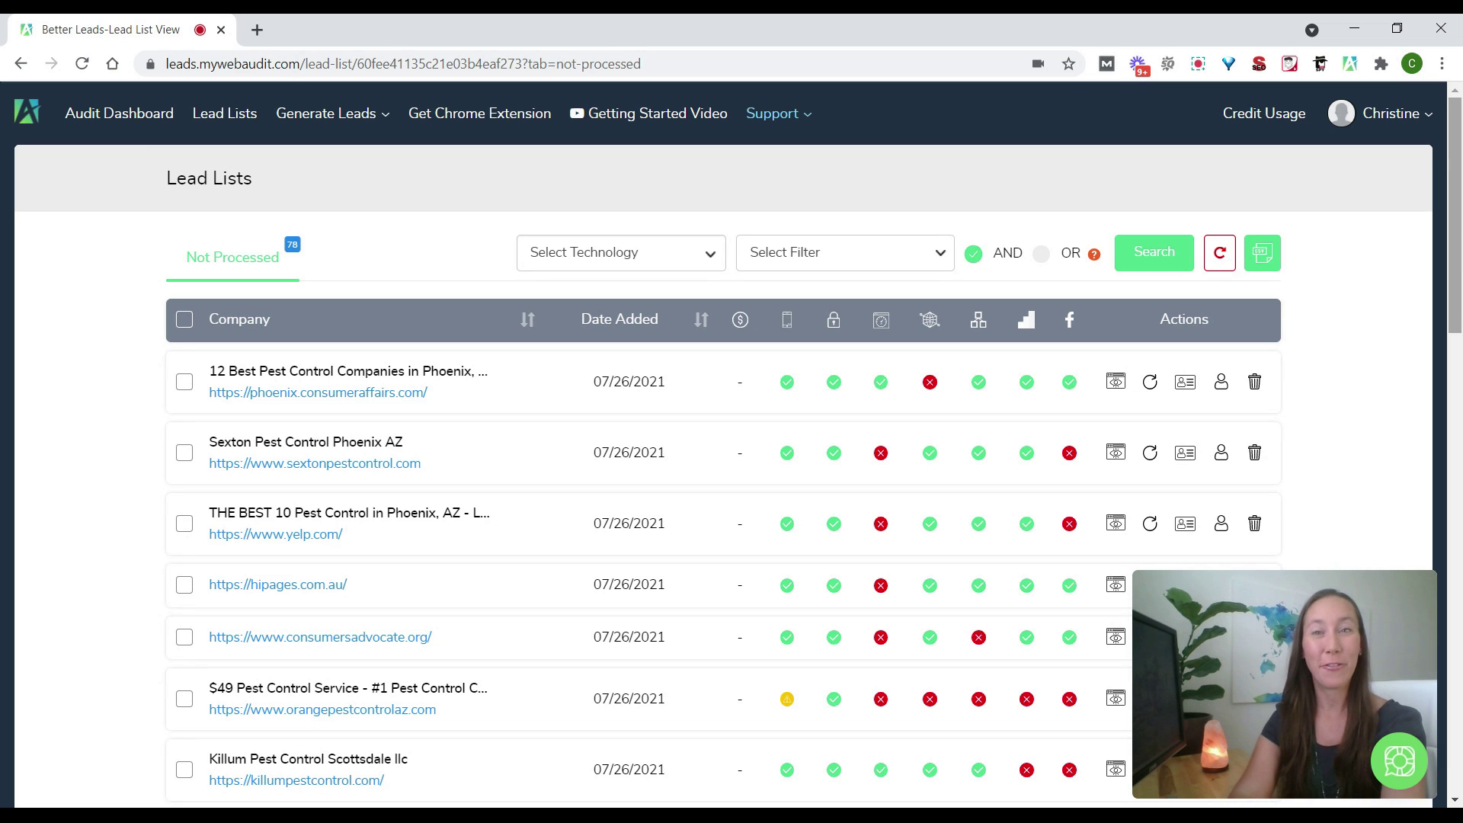
pyautogui.moveTo(1460, 226); pyautogui.dragTo(1457, 257)
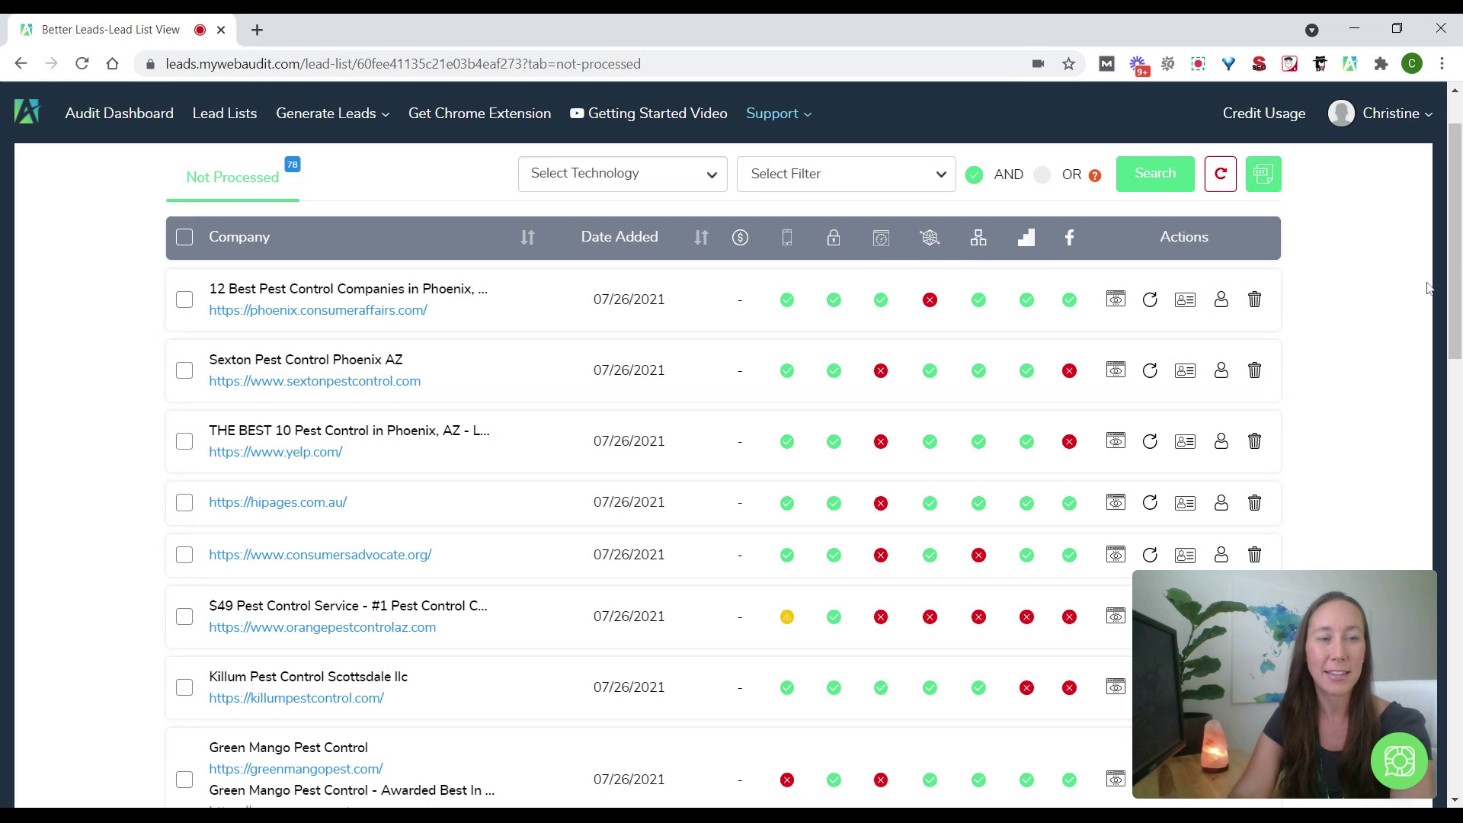
pyautogui.scroll(-3, 1068, 393)
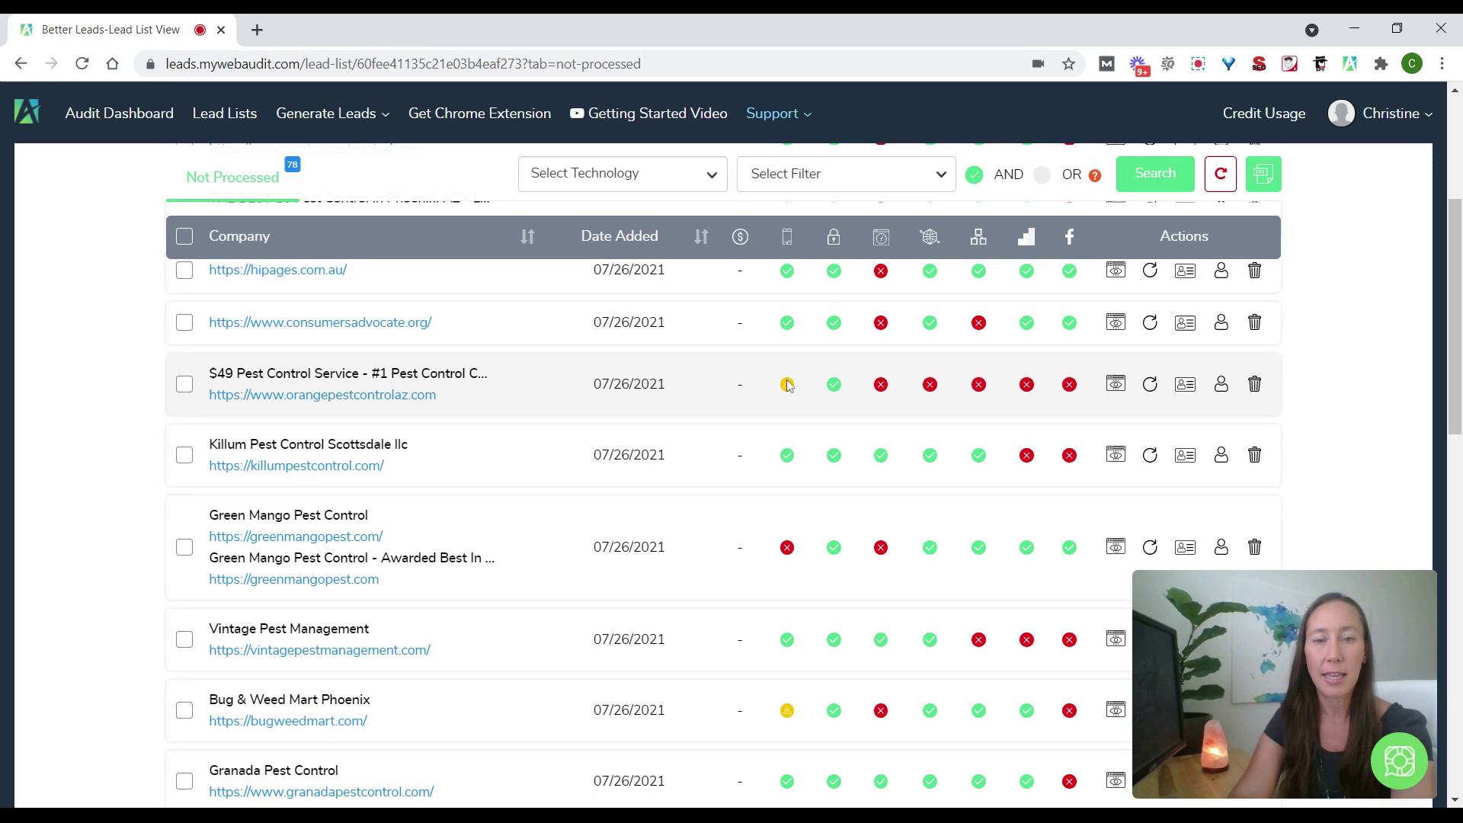
pyautogui.moveTo(836, 388)
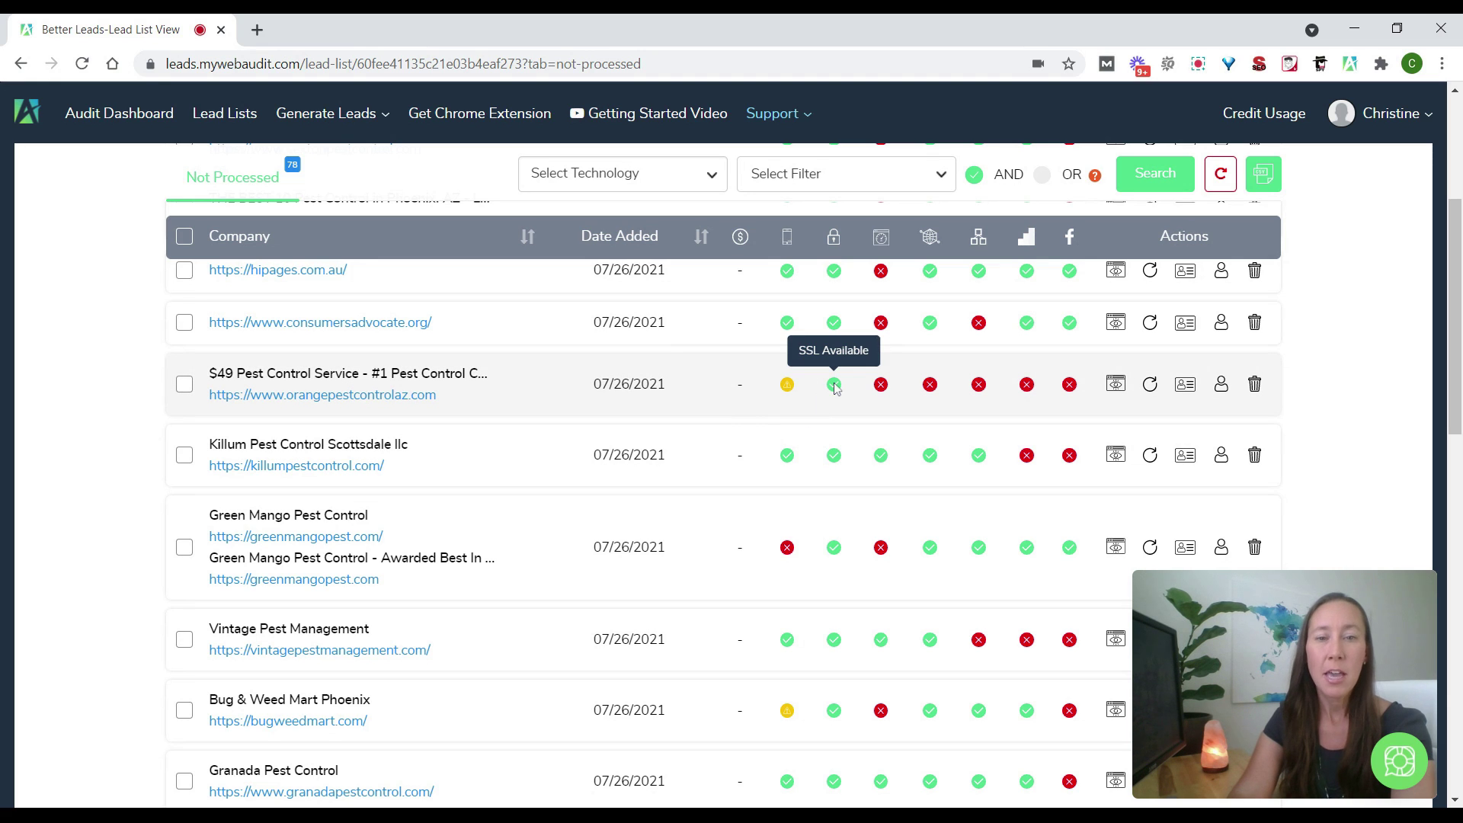
pyautogui.moveTo(881, 392)
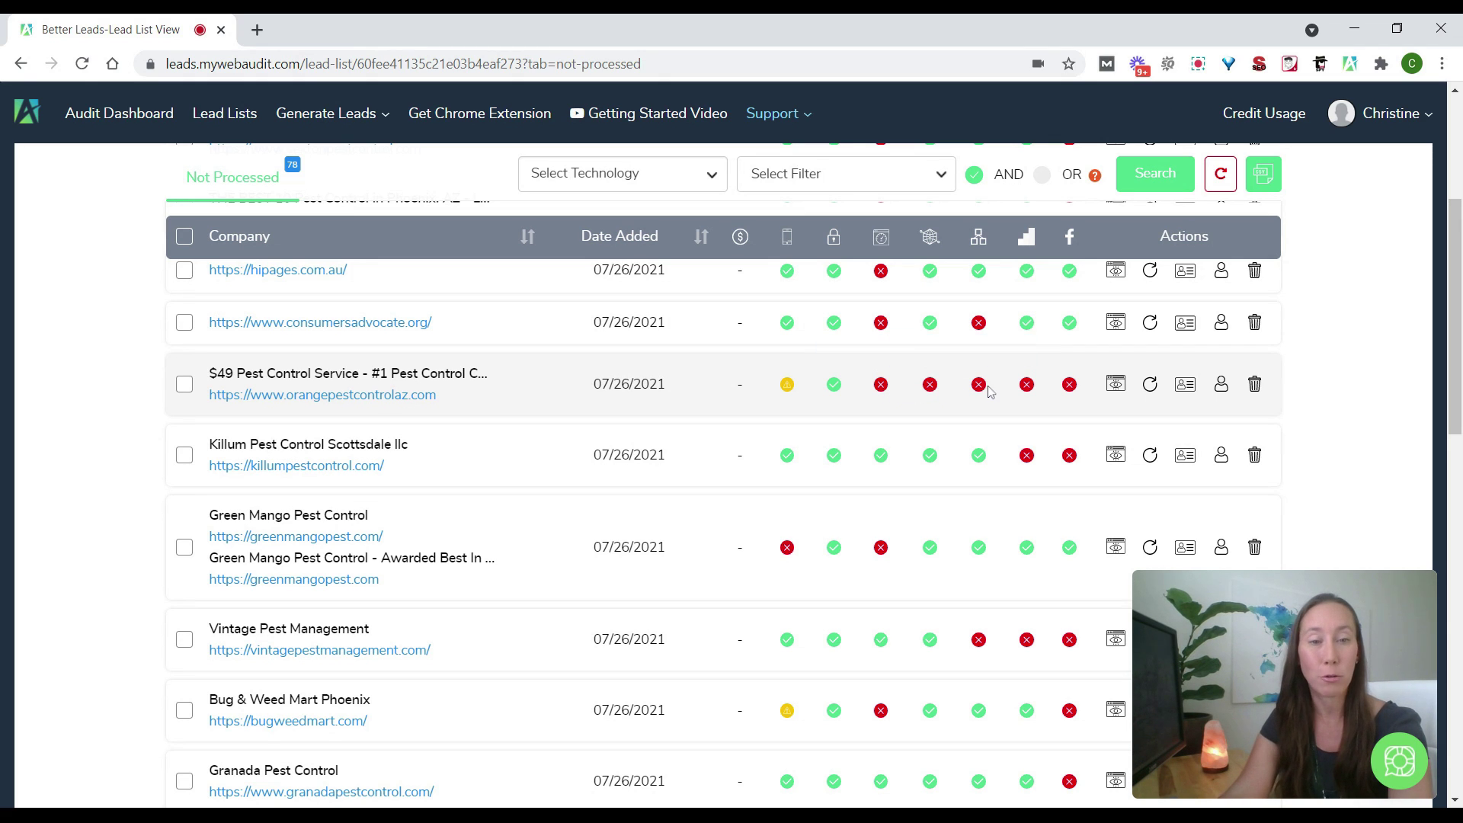
pyautogui.moveTo(1025, 389)
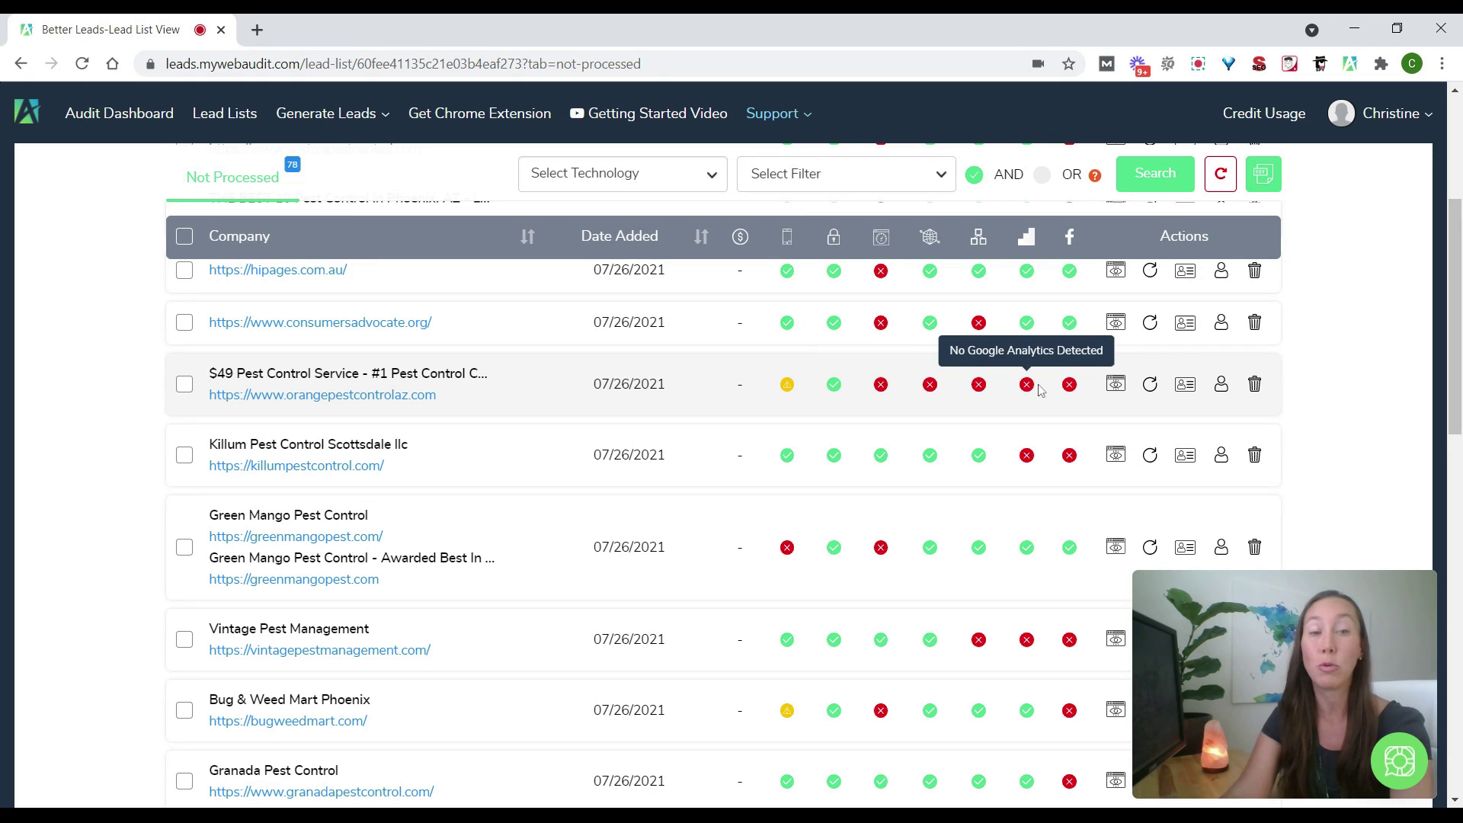
pyautogui.moveTo(1072, 395)
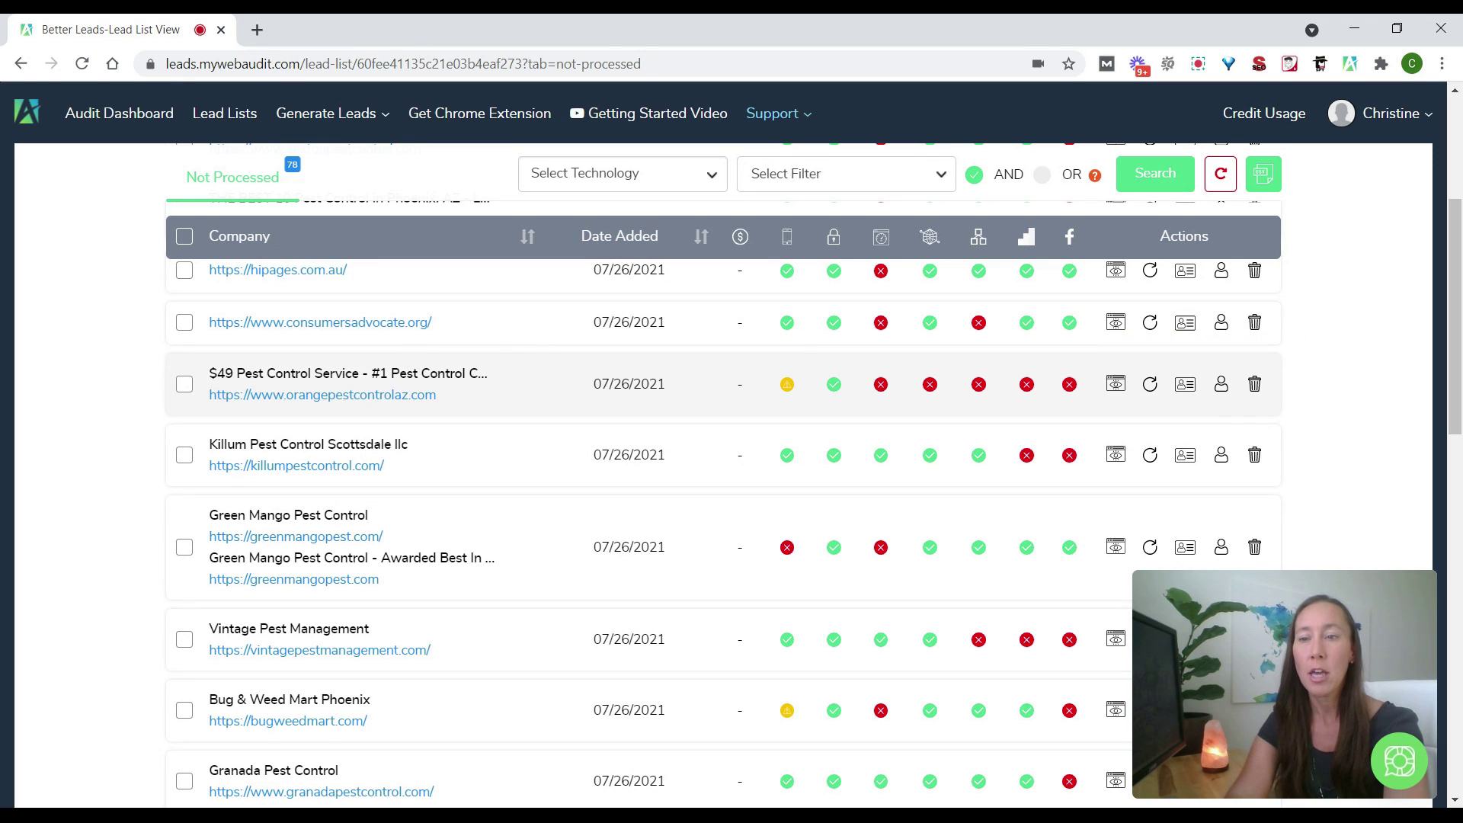
# Step: Select $49 Pest Control, Green Mango and Vintage Pest Management, then mark them as leads
pyautogui.click(185, 387)
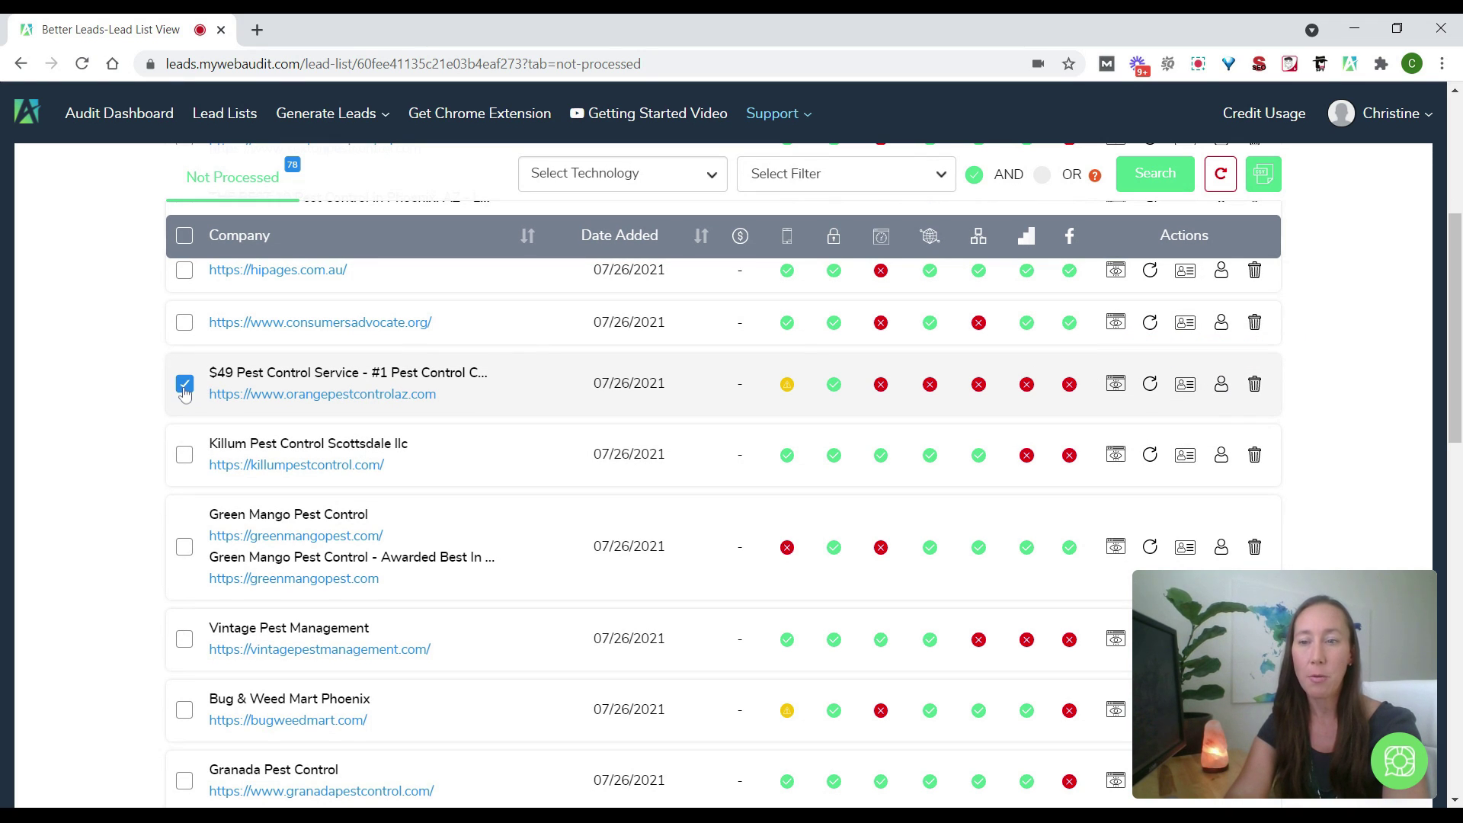
pyautogui.click(184, 549)
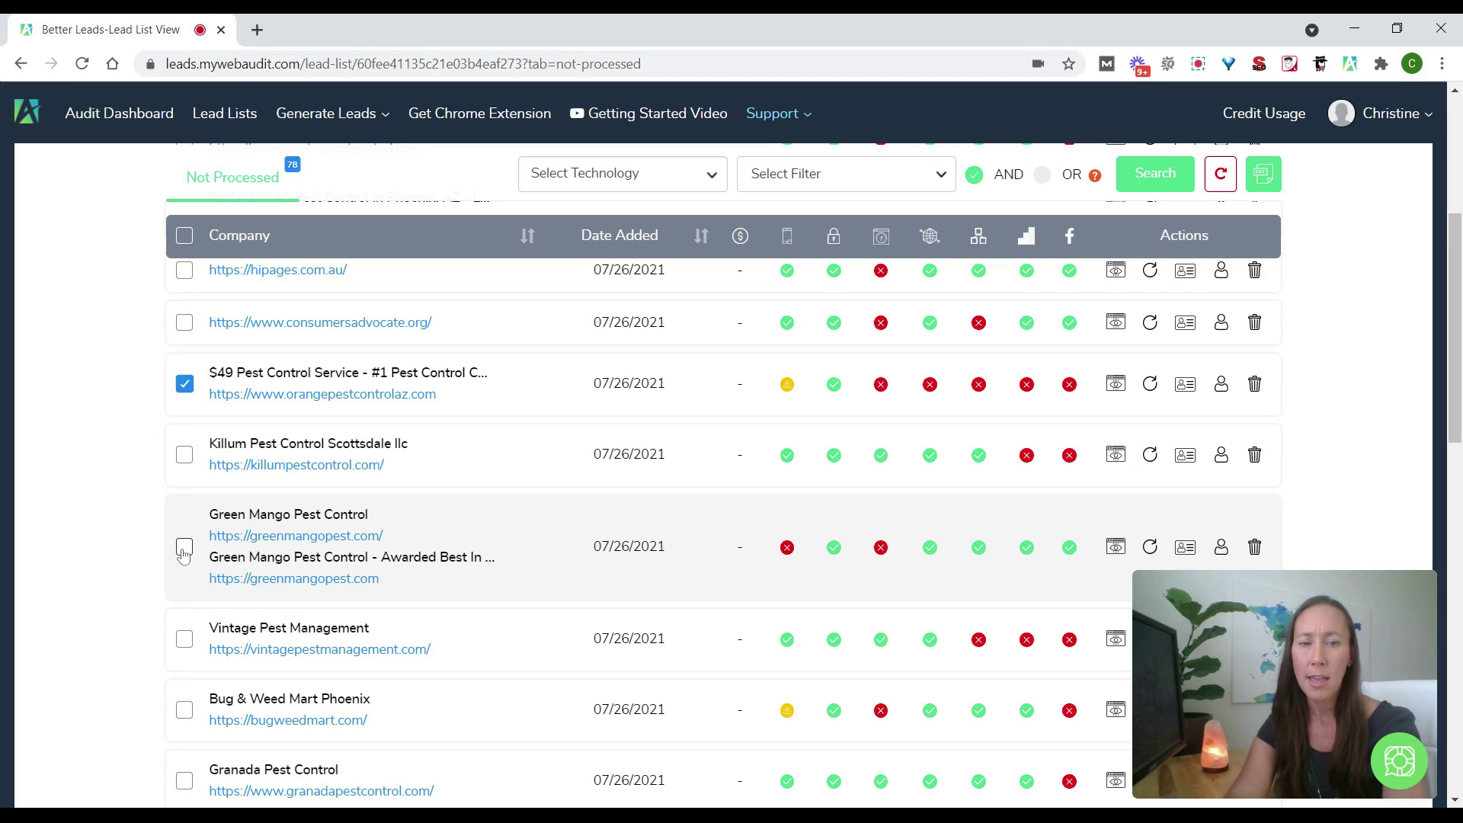
pyautogui.click(184, 640)
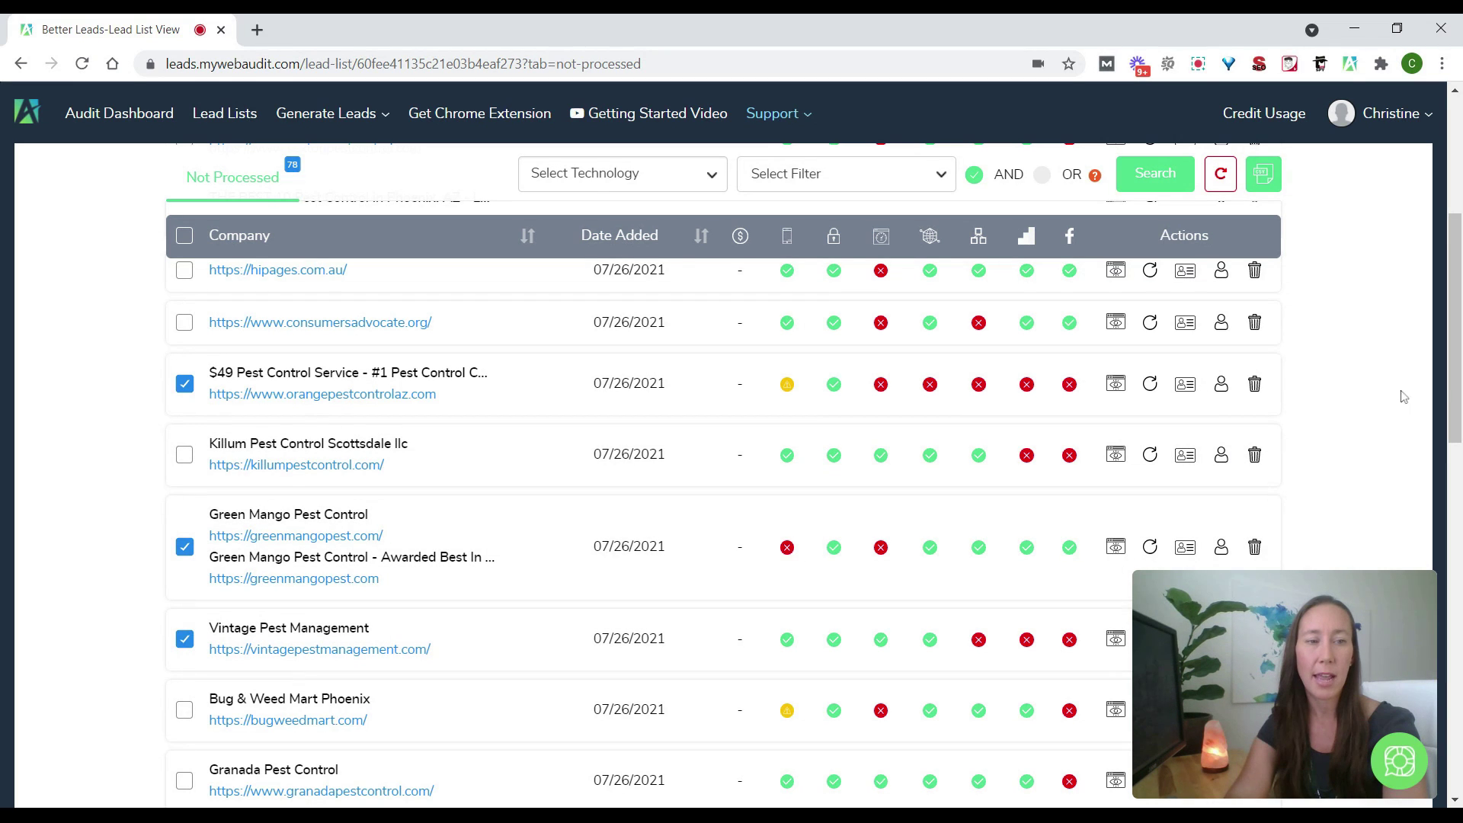
pyautogui.moveTo(1455, 384); pyautogui.dragTo(1456, 266)
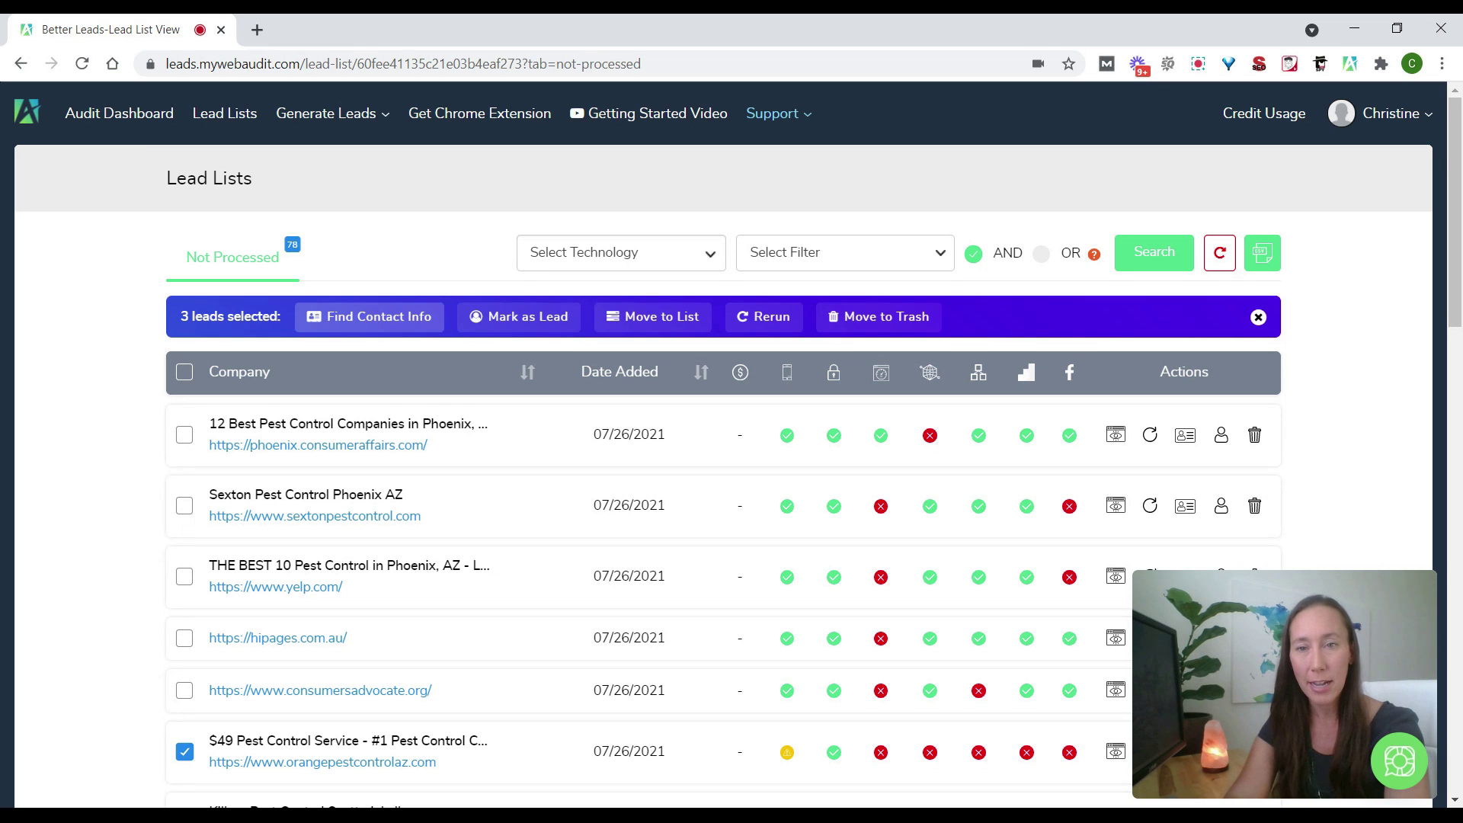
pyautogui.click(493, 318)
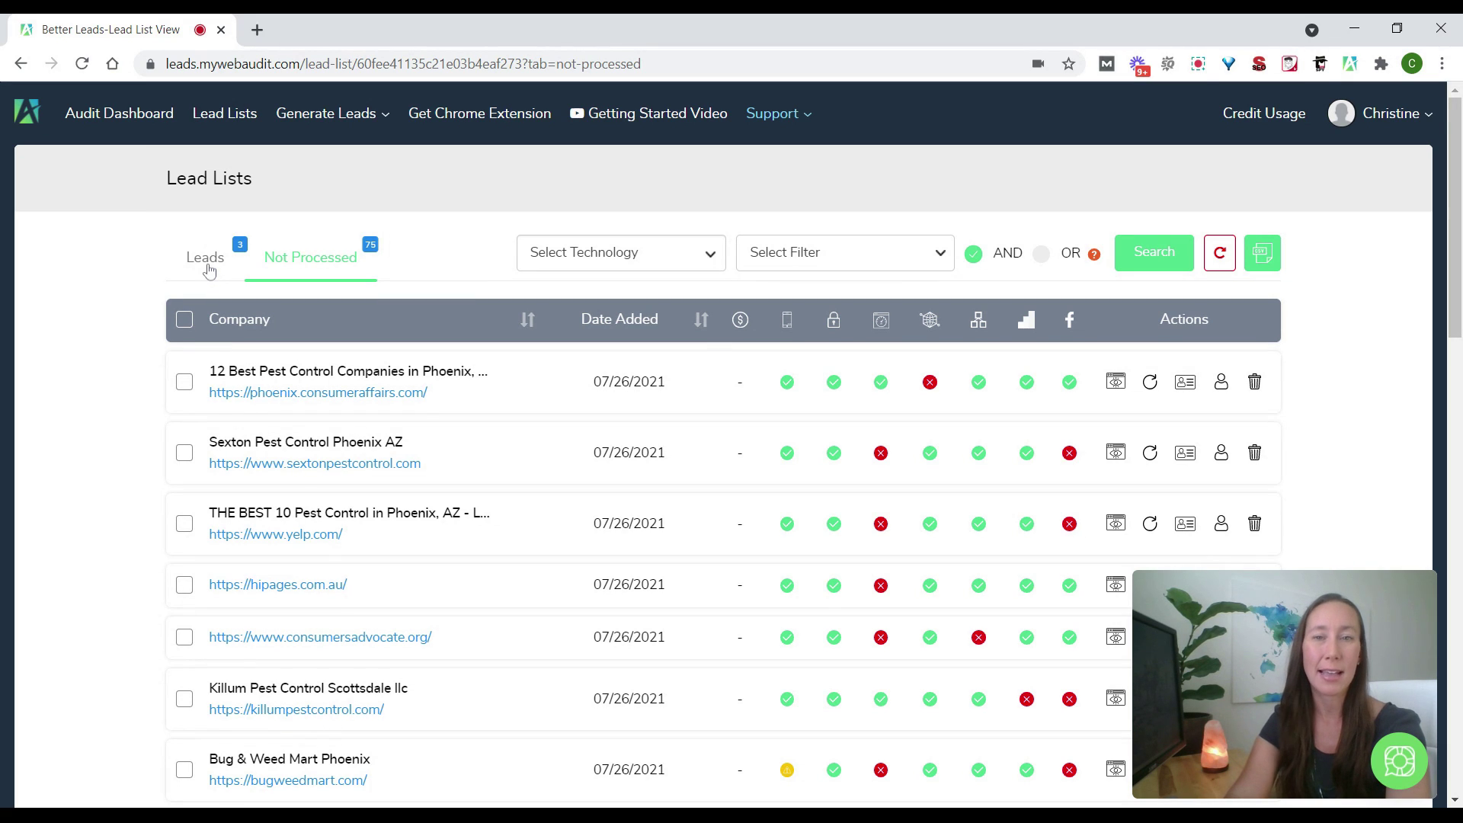
# Step: Show the Leads tab with its 3 marked pest control leads
pyautogui.click(209, 268)
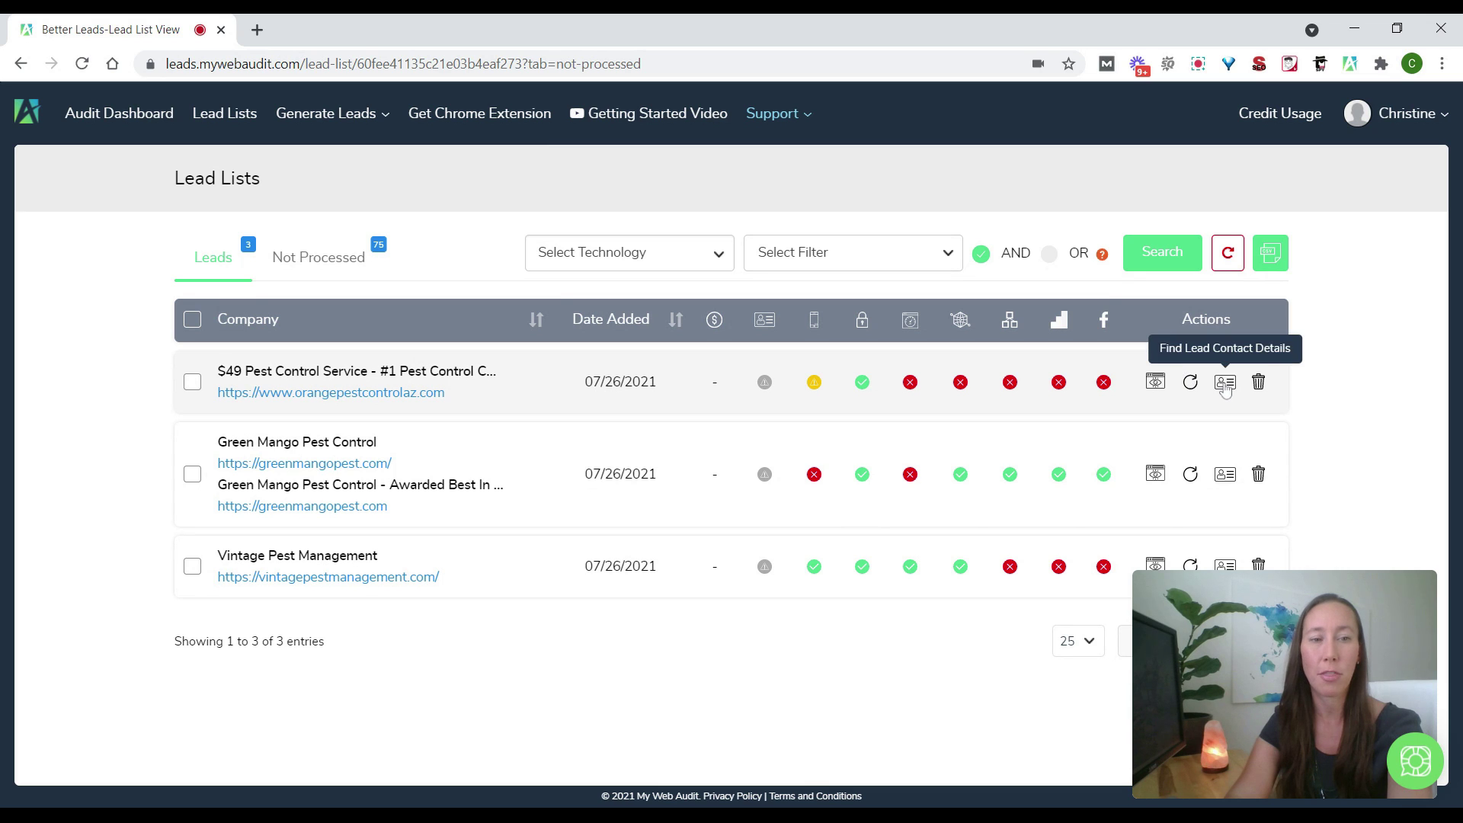
# Step: Run contact enrichment on the $49 Pest Control lead, confirming the 2-credit charge
pyautogui.click(1225, 383)
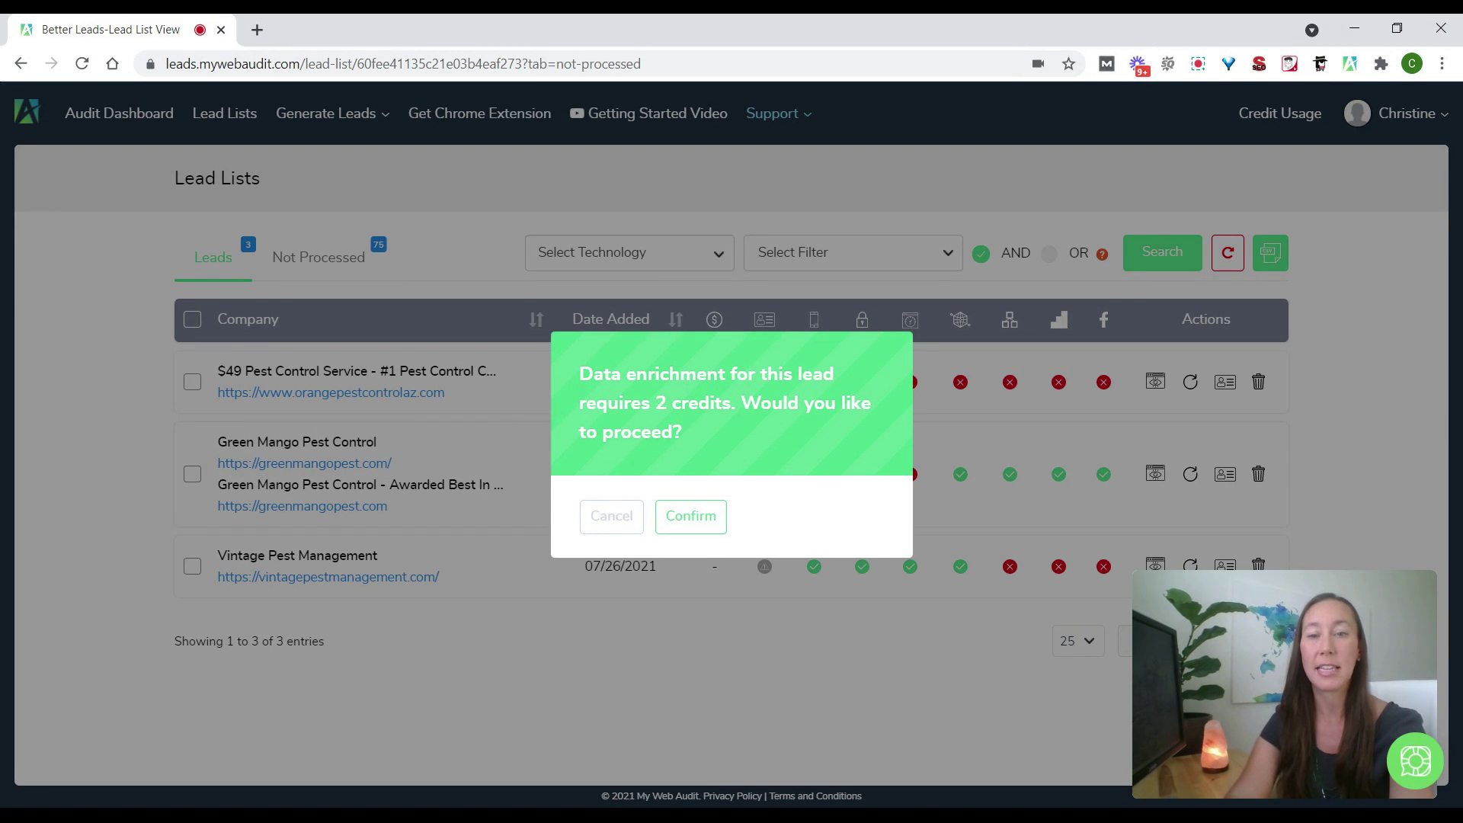
pyautogui.click(689, 516)
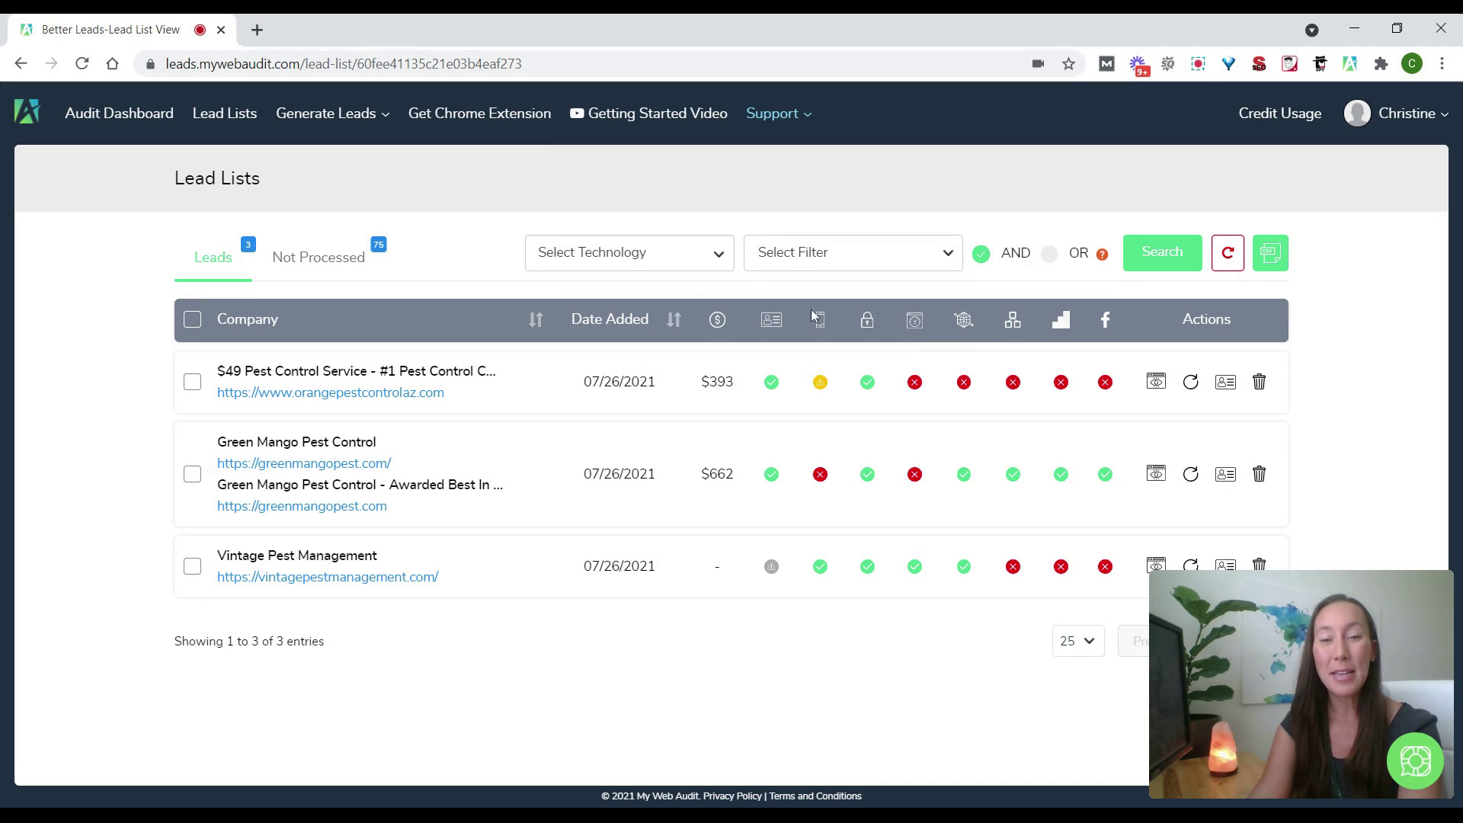
pyautogui.moveTo(718, 324)
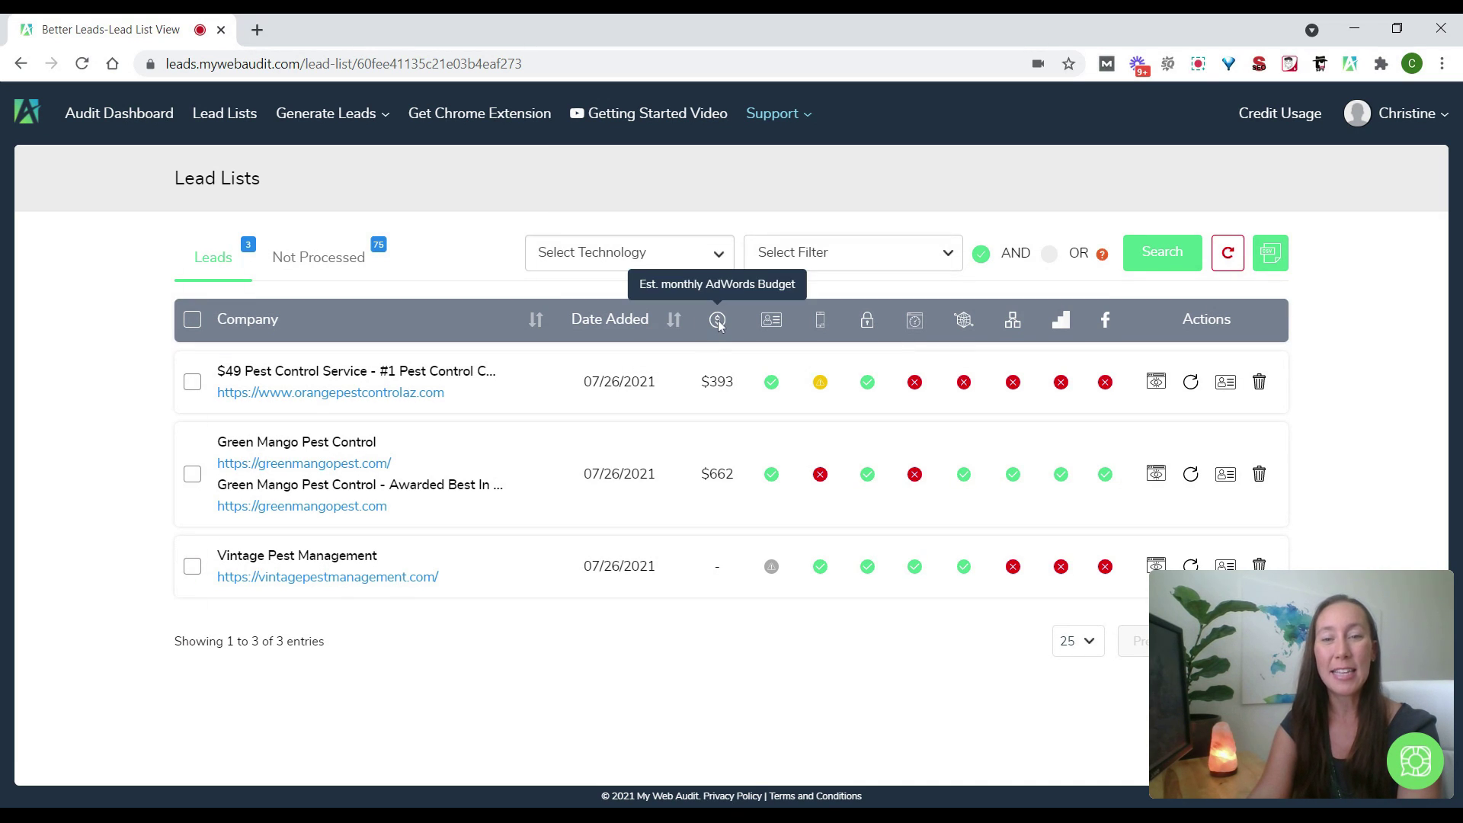
pyautogui.click(1225, 476)
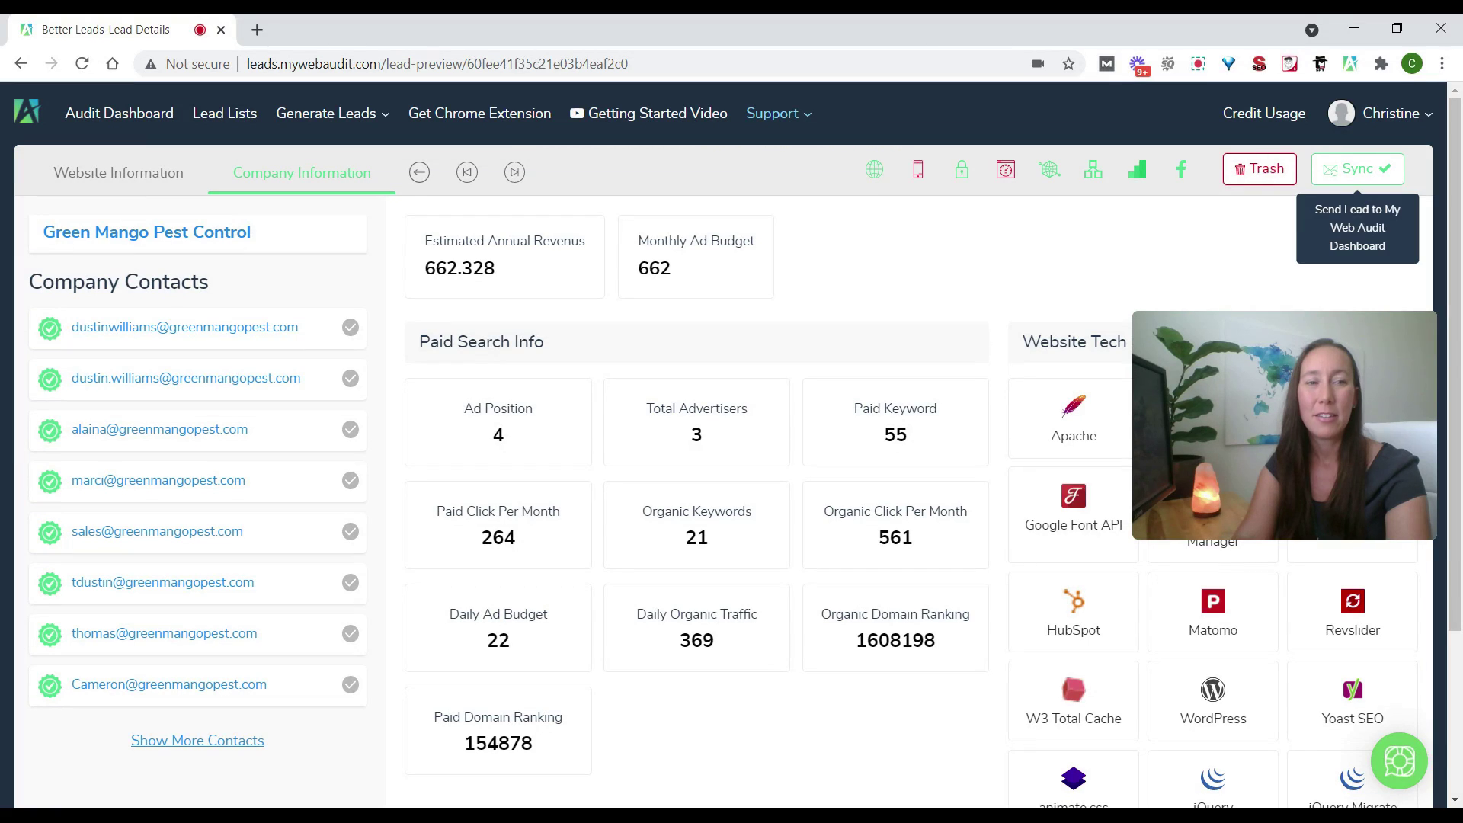
# Step: Sync the Green Mango Pest Control lead record to the audit dashboard
pyautogui.click(1366, 170)
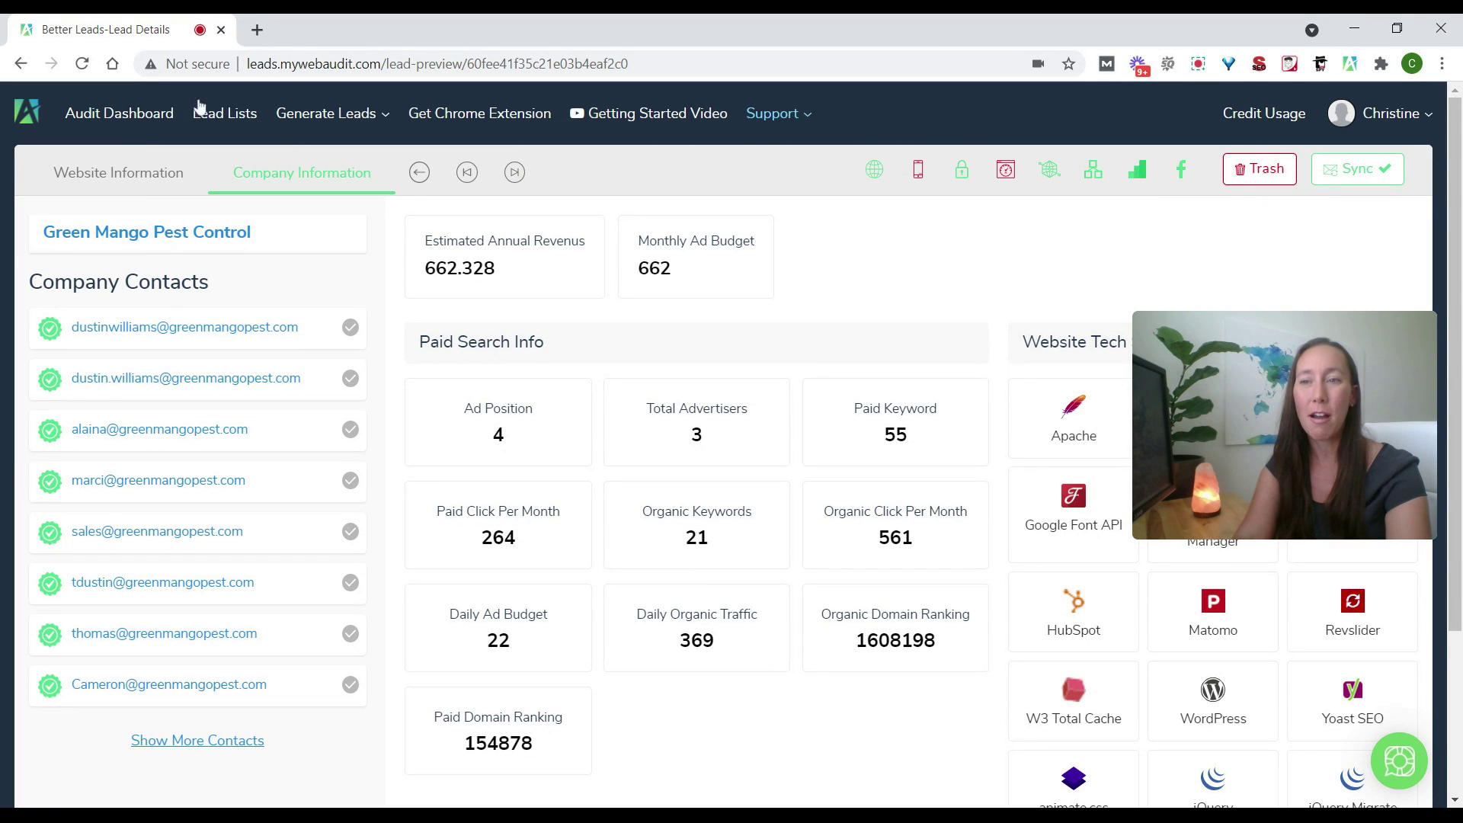
# Step: Show the Audit Dashboard's Leads list, with Green Mango and Vintage Pest Management
pyautogui.click(141, 114)
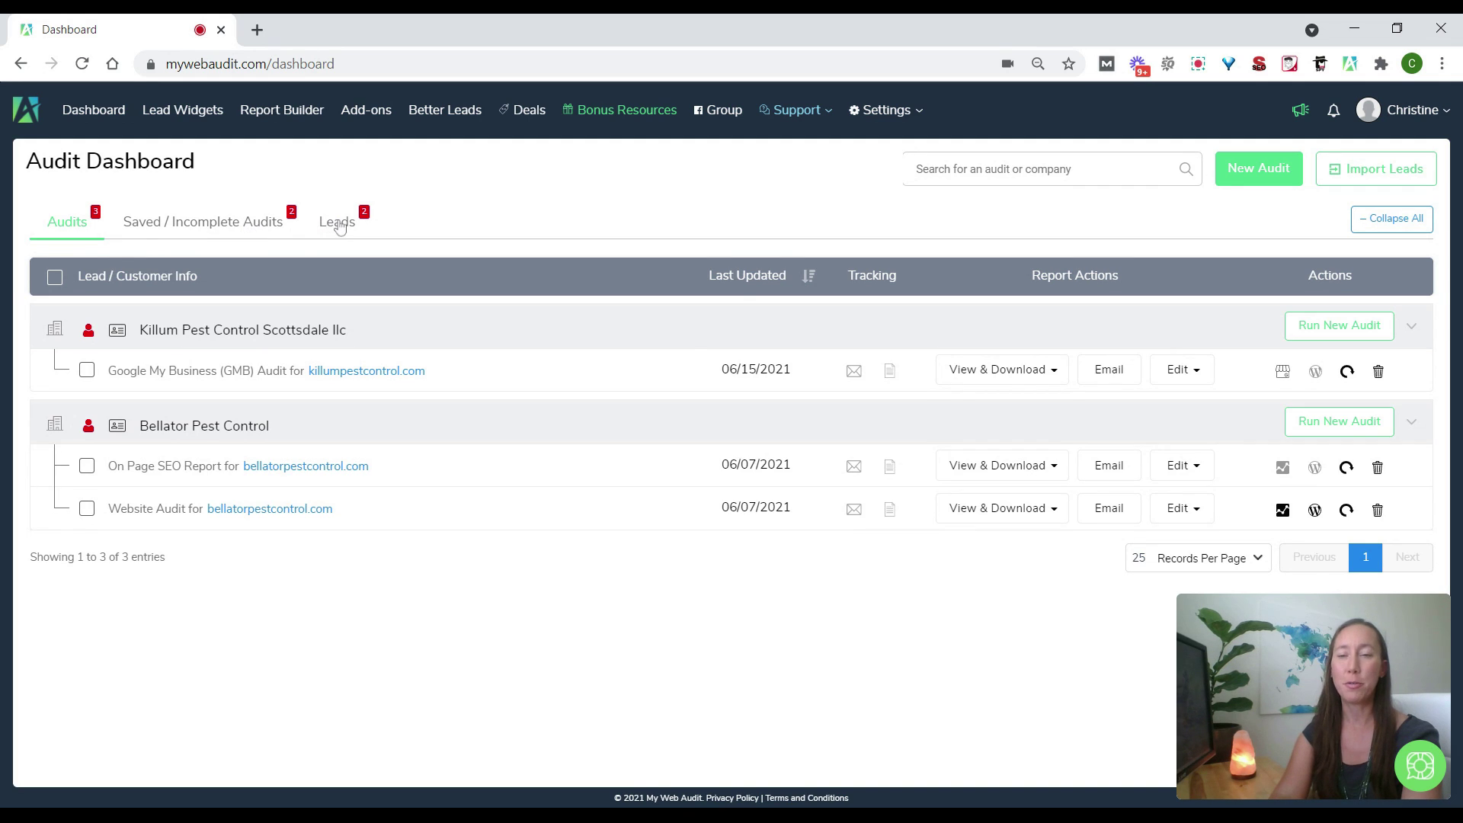
pyautogui.click(345, 223)
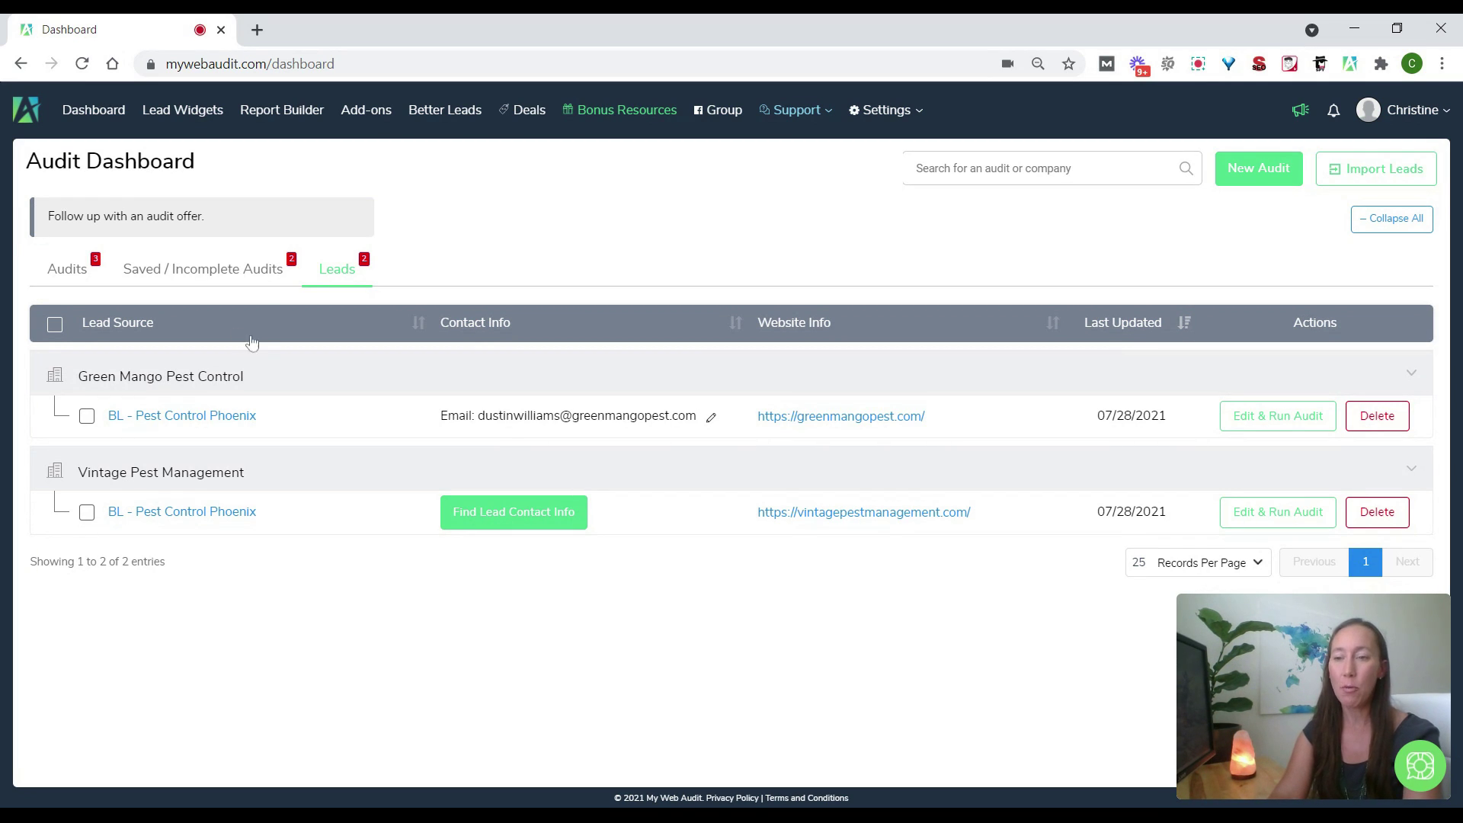
pyautogui.click(87, 417)
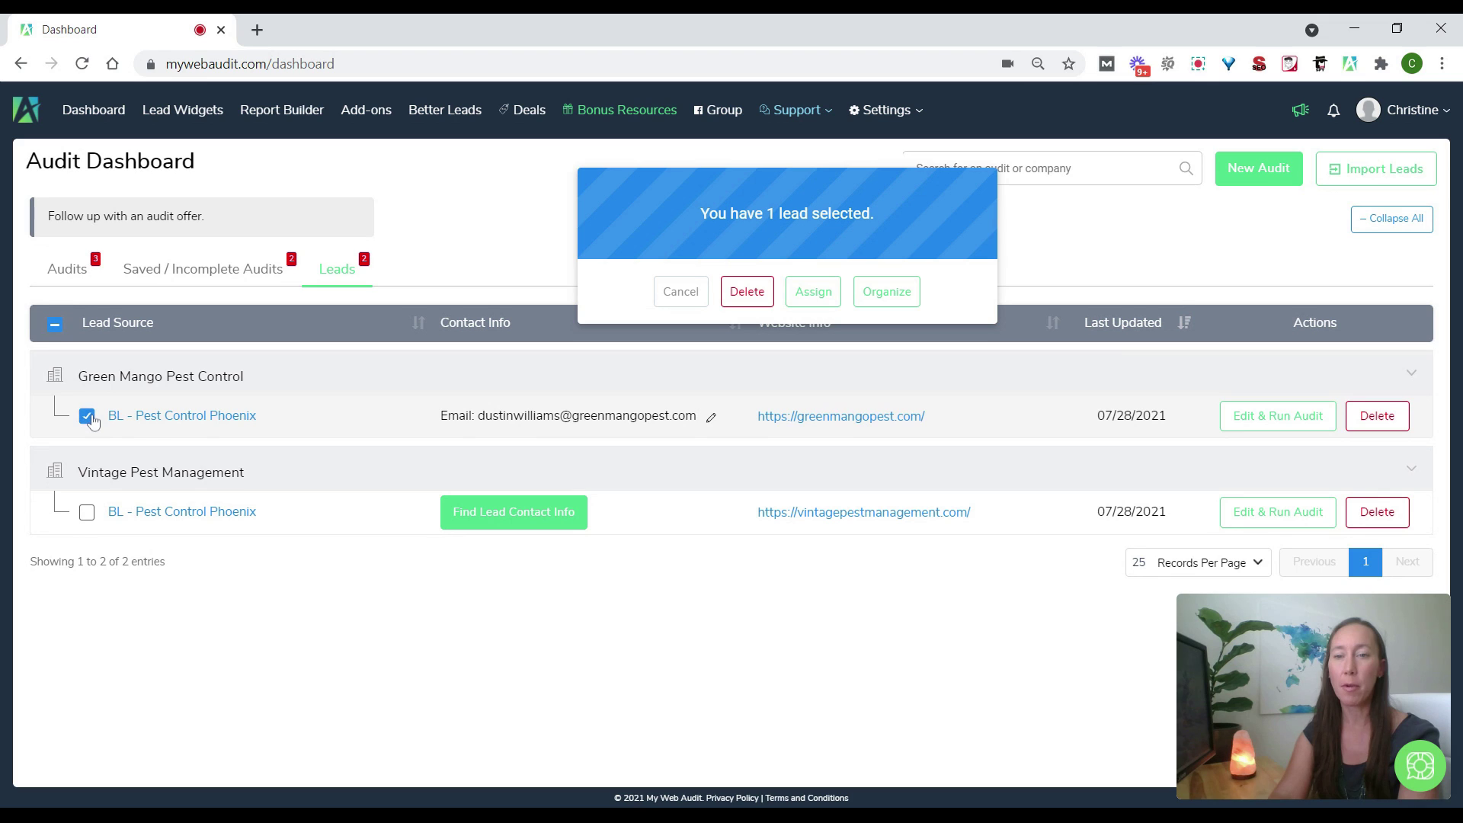
pyautogui.click(810, 302)
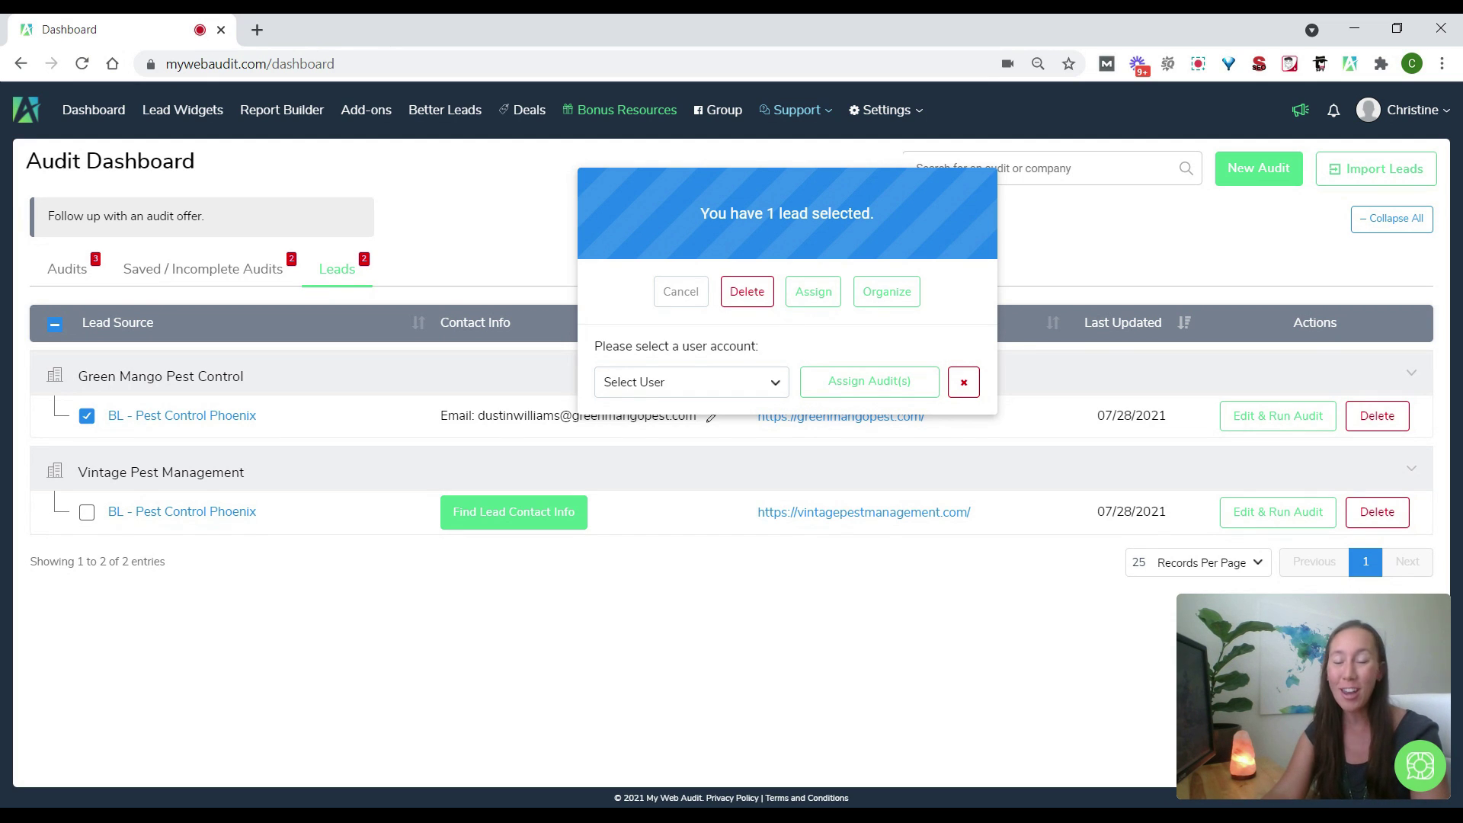
pyautogui.click(962, 383)
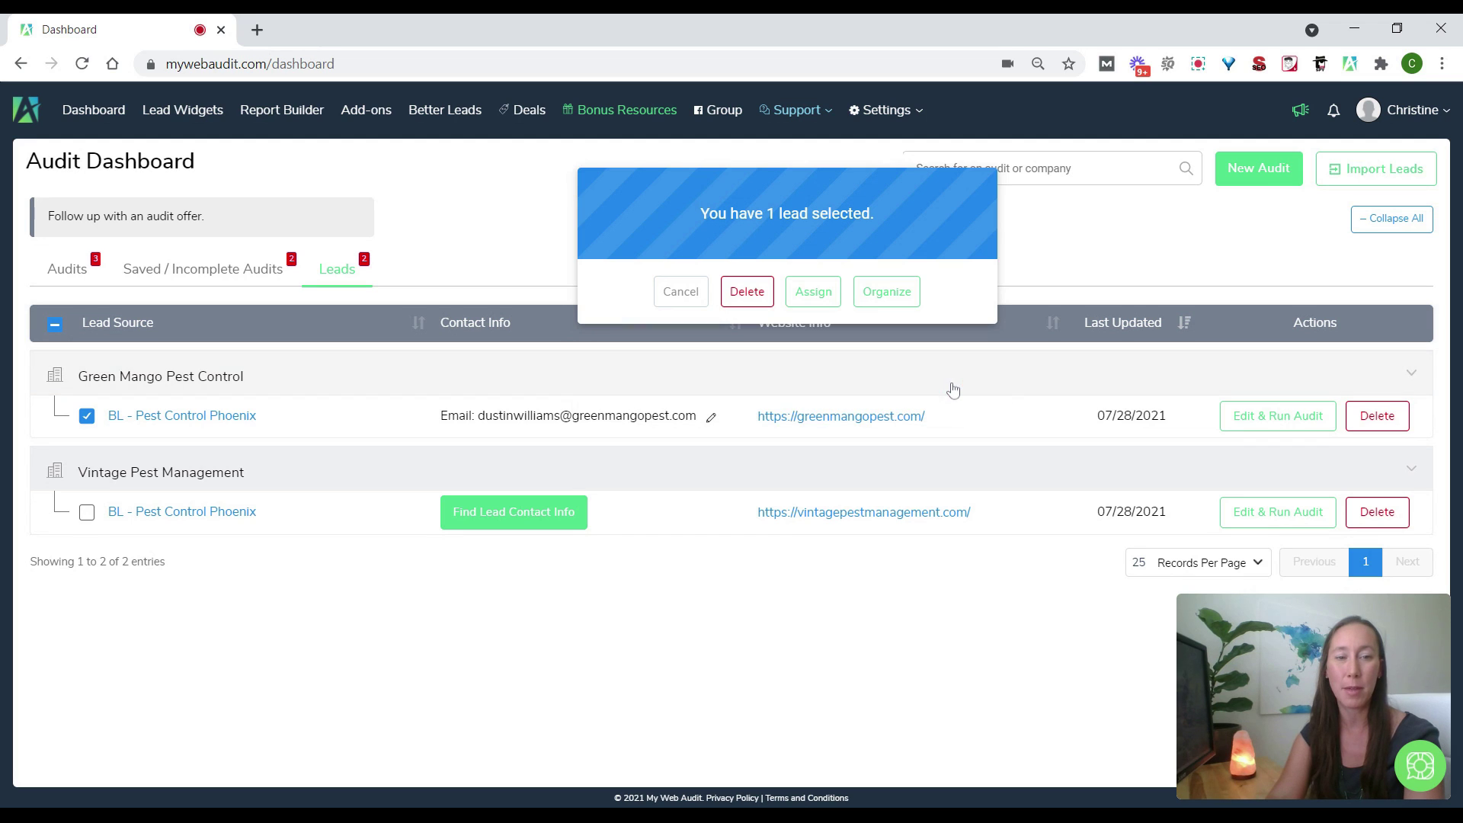
pyautogui.click(683, 299)
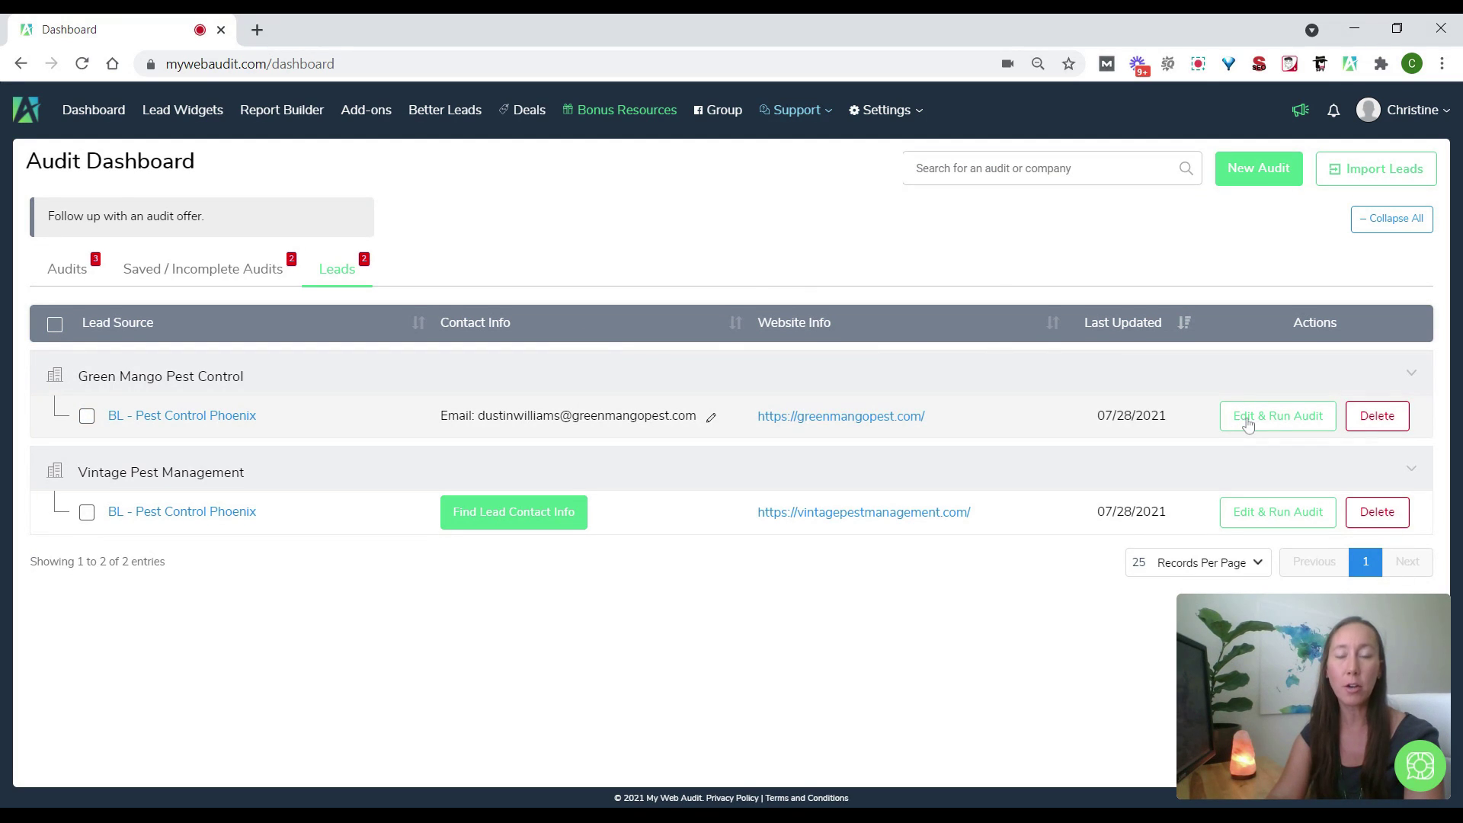